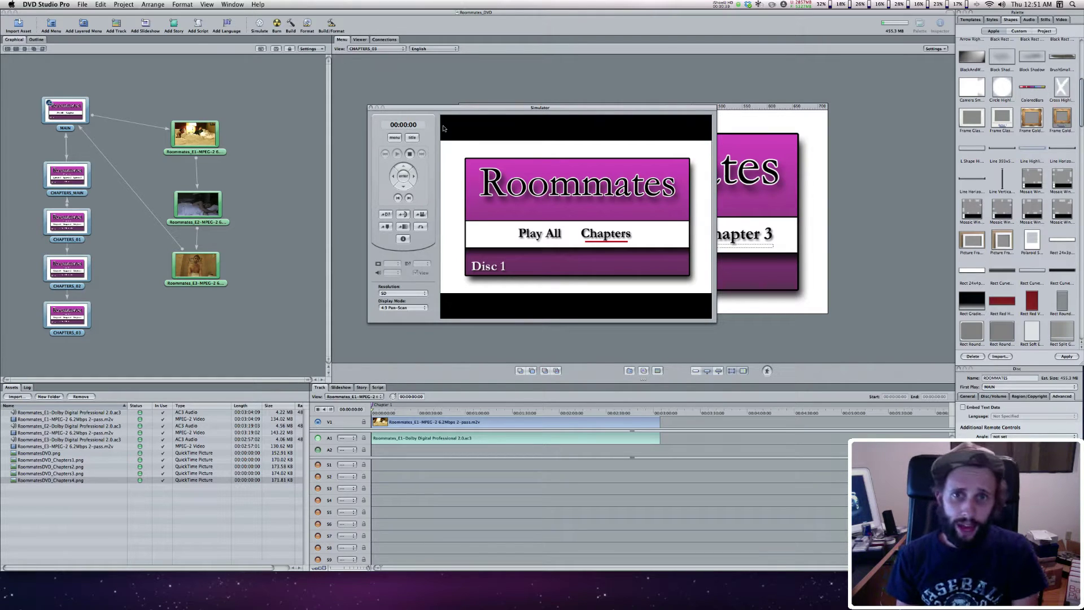
Close the simulator and save the DVD project
{"action": "left_click", "coordinate": [370, 108]}
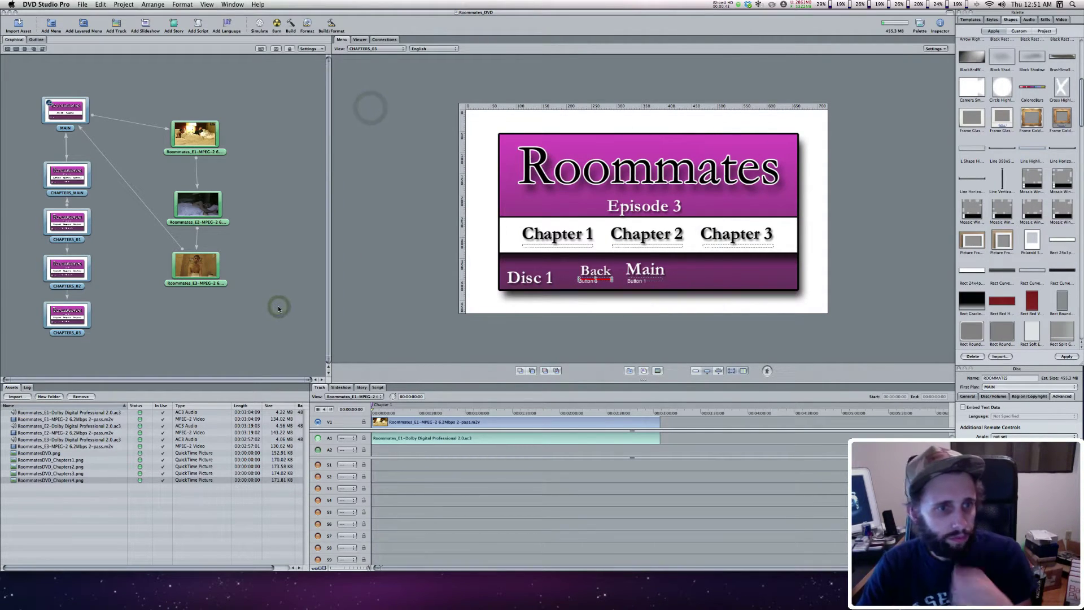
{"action": "key", "text": "super+s"}
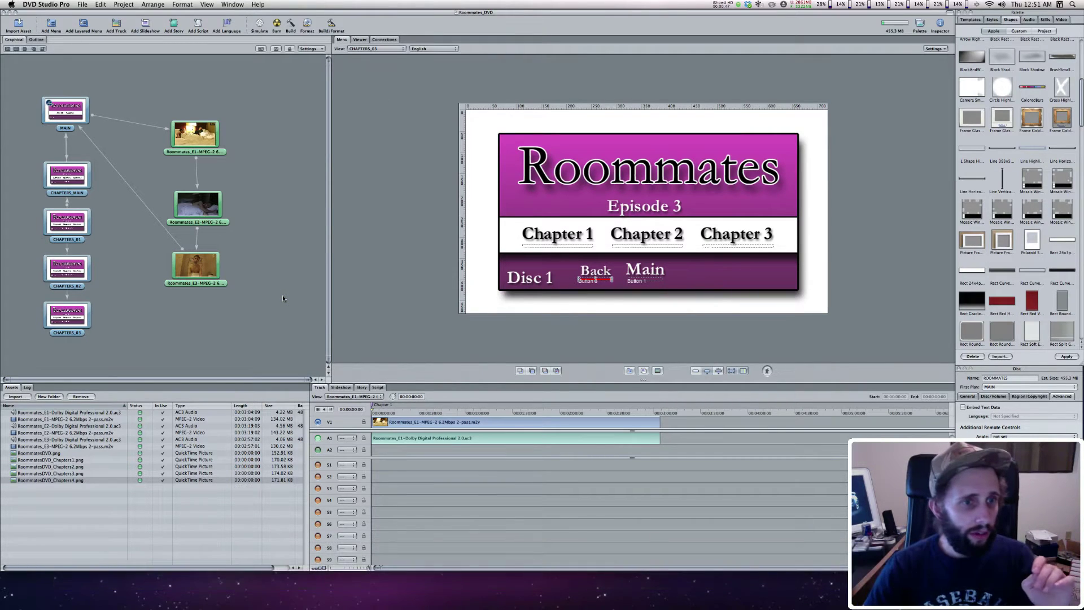
{"action": "left_click", "coordinate": [294, 288]}
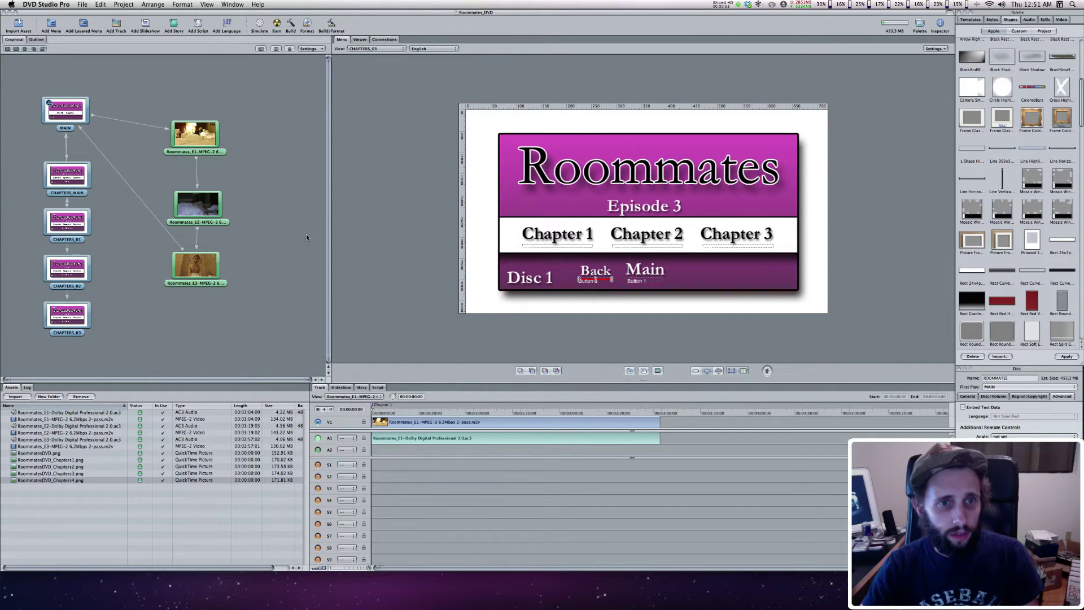
Set the disc's Chapter remote control to Button 1 of the CHAPTERS_MAIN menu
{"action": "left_click", "coordinate": [285, 227]}
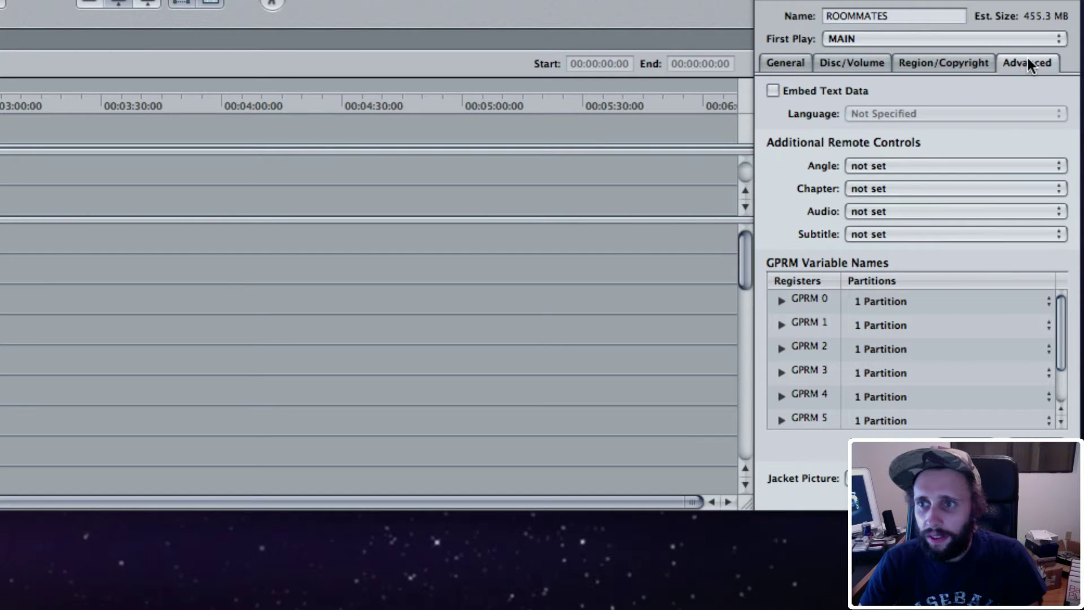
{"action": "left_click", "coordinate": [871, 190]}
{"action": "mouse_move", "coordinate": [870, 203]}
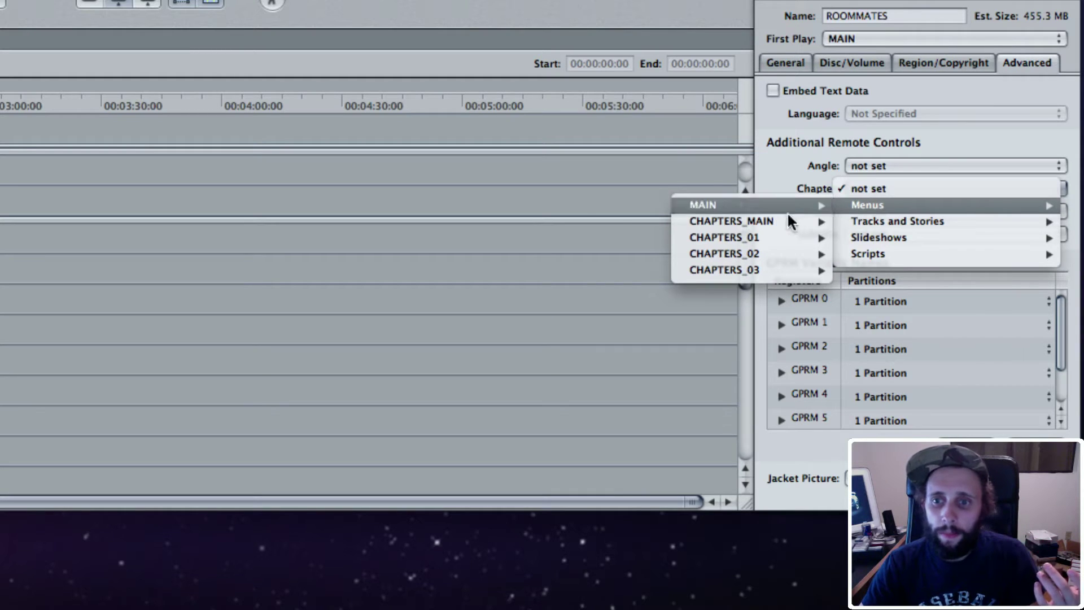
{"action": "mouse_move", "coordinate": [782, 220]}
{"action": "left_click", "coordinate": [645, 236]}
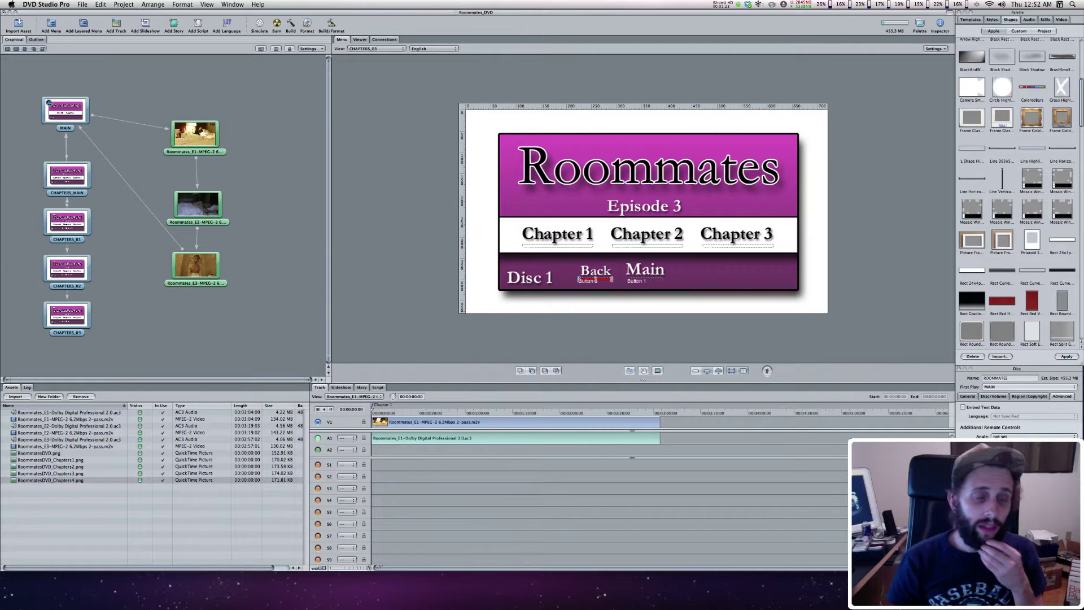
Set the Roommates_E1 track's Chapter remote control to Button 1 of the CHAPTERS_01 menu
{"action": "left_click", "coordinate": [215, 150]}
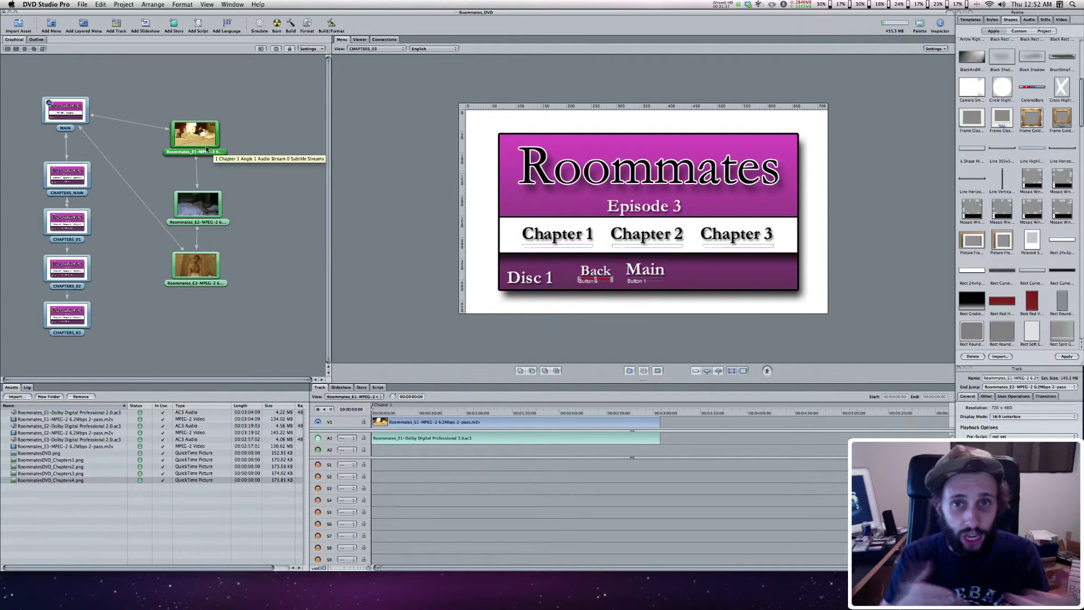
{"action": "double_click", "coordinate": [206, 148]}
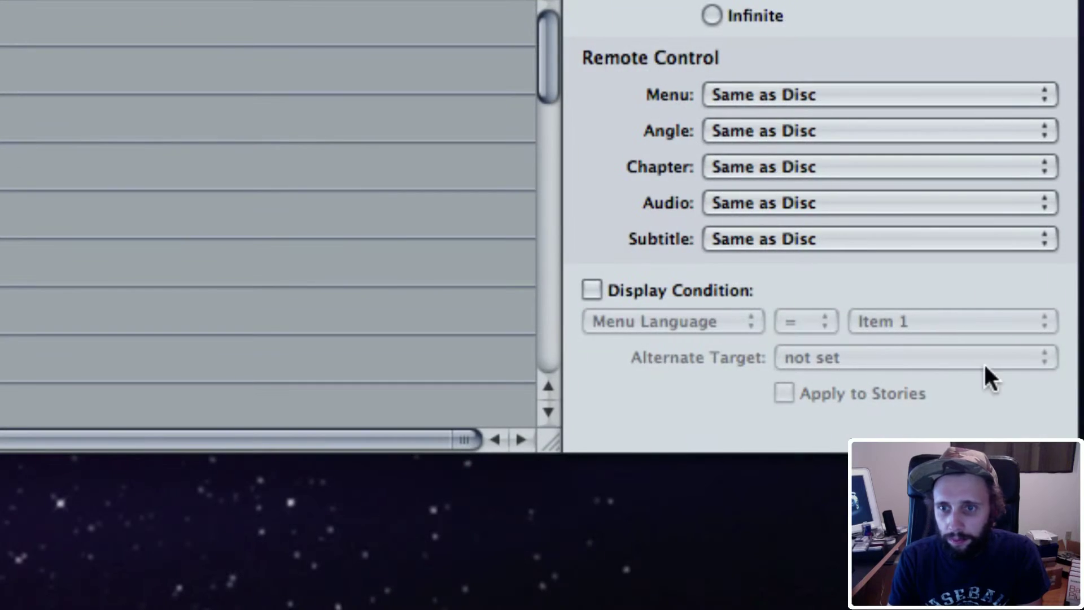
{"action": "left_click", "coordinate": [764, 167]}
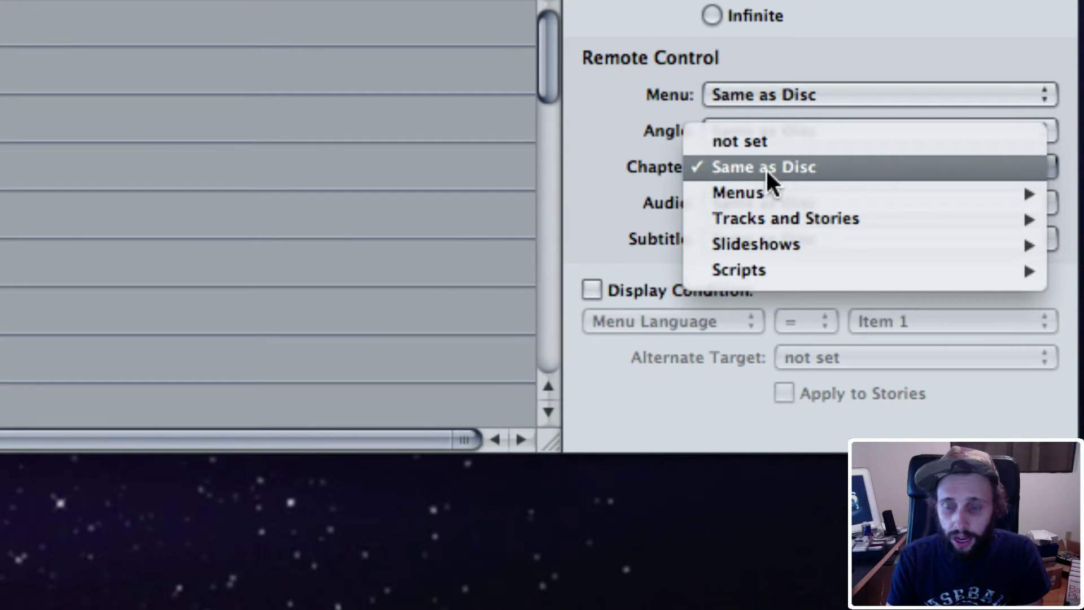
{"action": "mouse_move", "coordinate": [773, 191]}
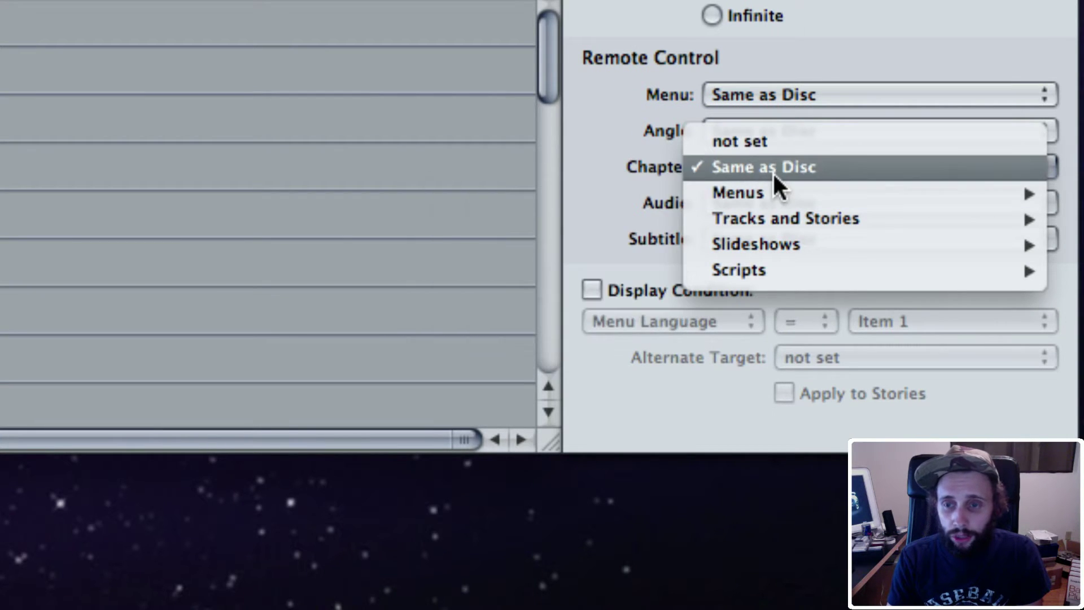
{"action": "mouse_move", "coordinate": [616, 240]}
{"action": "left_click", "coordinate": [361, 270]}
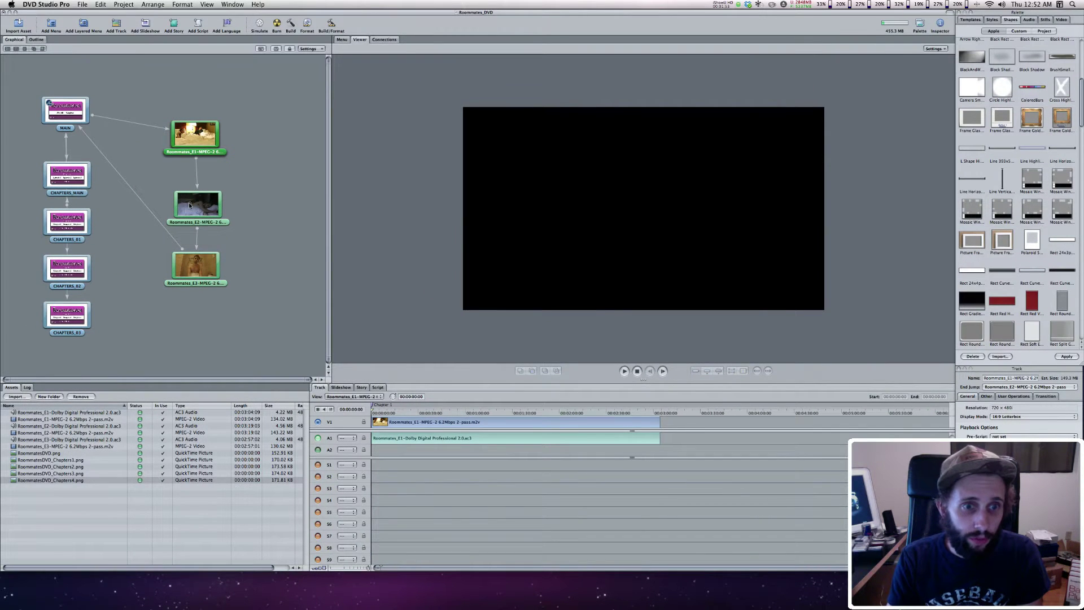
Set the Roommates_E2 track's Chapter remote control to Button 1 of the CHAPTERS_02 menu
{"action": "double_click", "coordinate": [189, 205]}
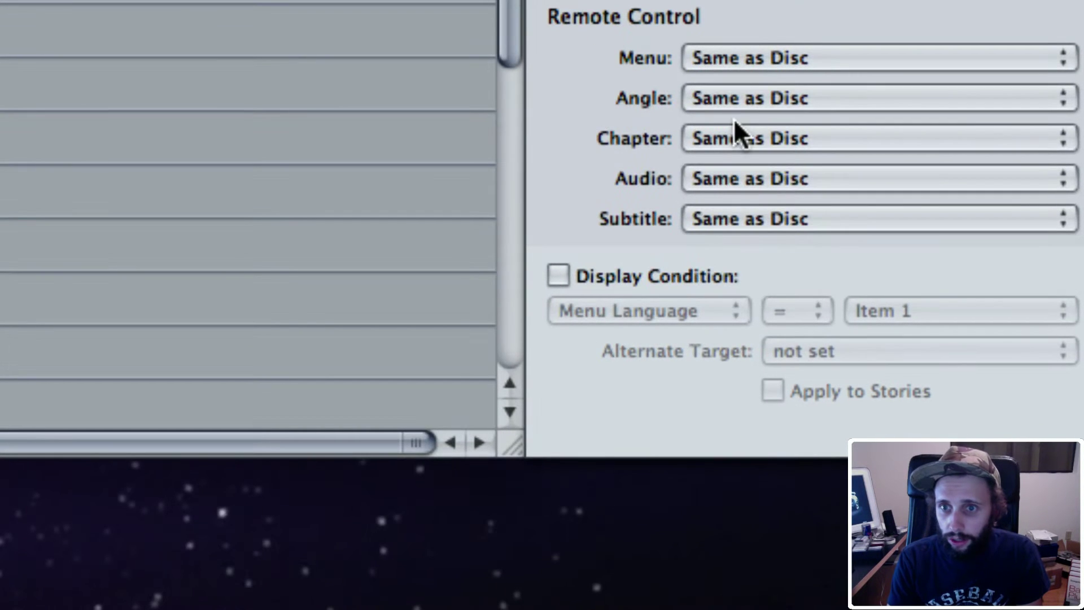
{"action": "left_click", "coordinate": [739, 136]}
{"action": "mouse_move", "coordinate": [747, 167]}
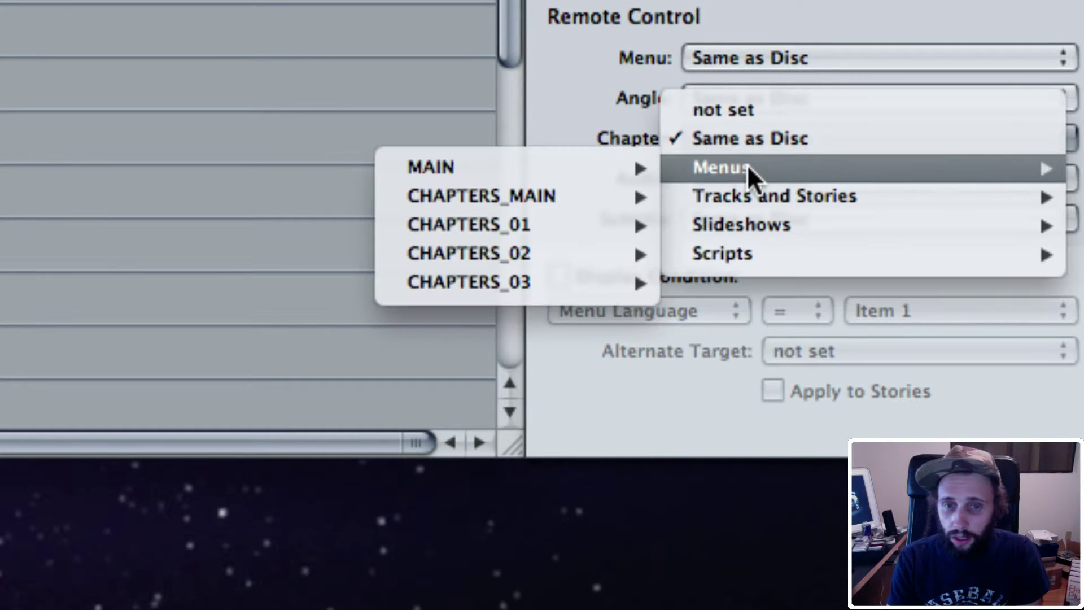
{"action": "mouse_move", "coordinate": [575, 253]}
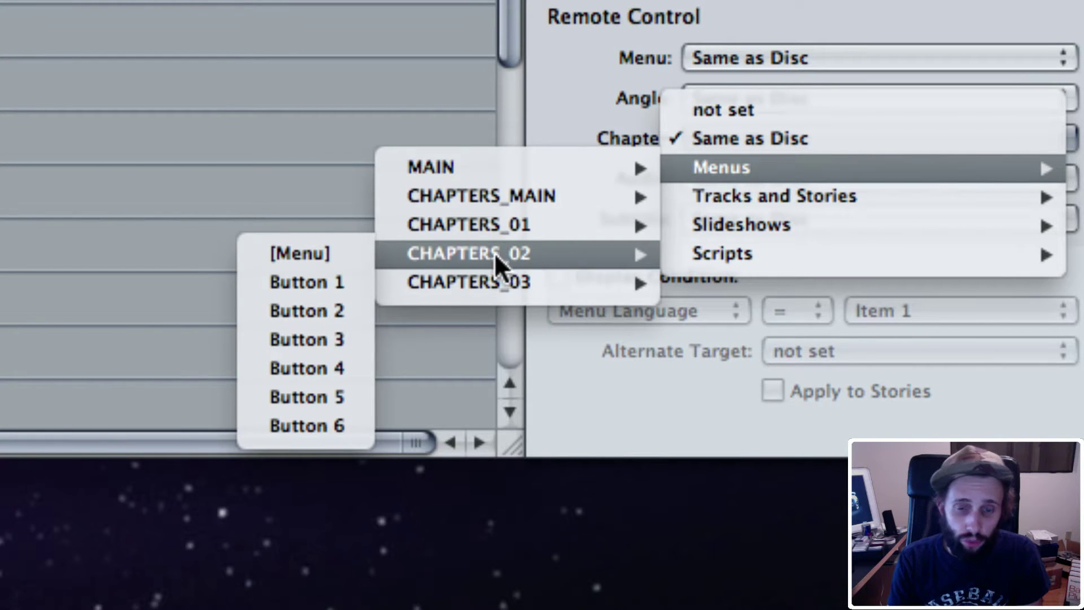
{"action": "left_click", "coordinate": [346, 281]}
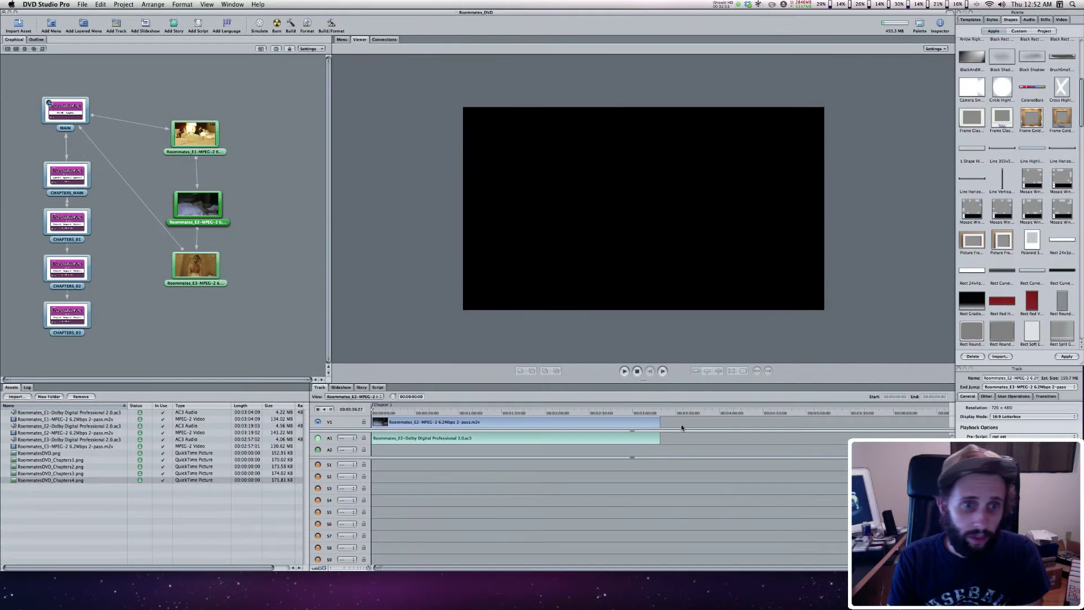
Set the Roommates_E3 track's Chapter remote control to Button 1 of the CHAPTERS_03 menu
{"action": "left_click", "coordinate": [203, 273]}
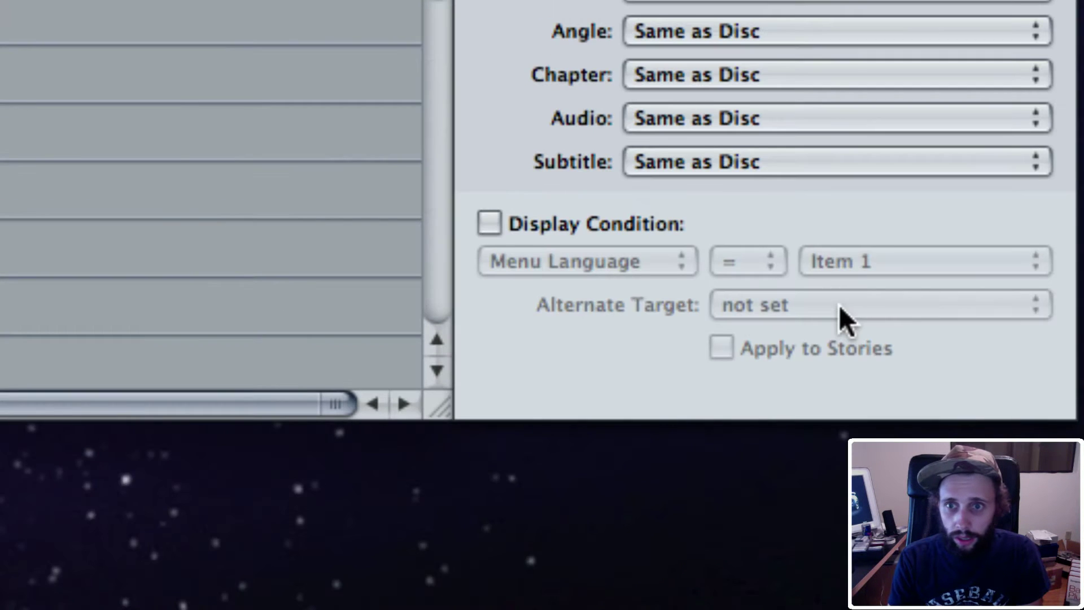
{"action": "left_click", "coordinate": [696, 102]}
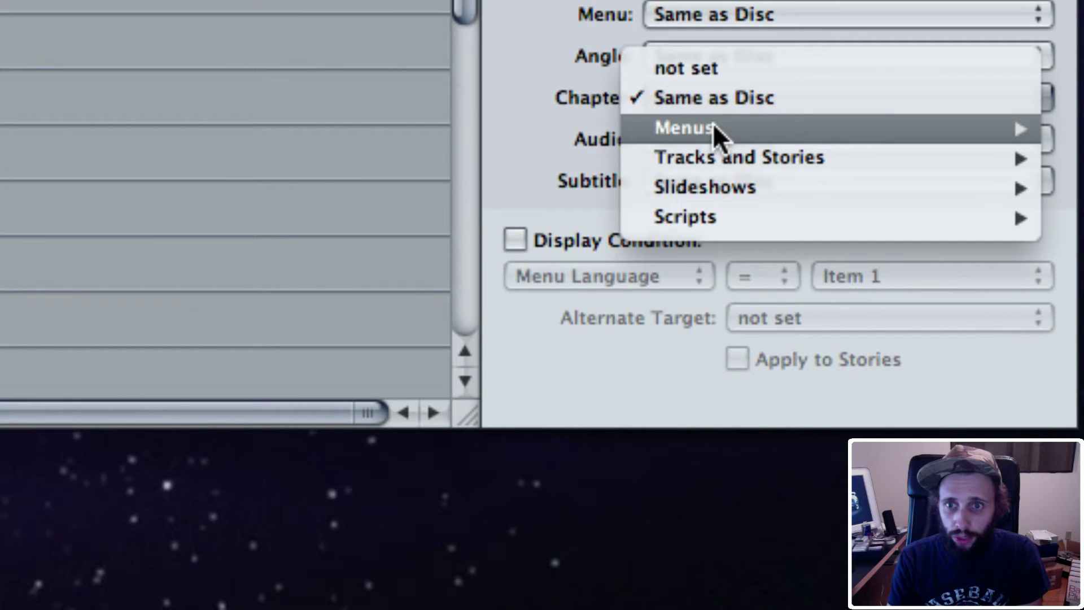
{"action": "mouse_move", "coordinate": [690, 130]}
{"action": "mouse_move", "coordinate": [535, 244]}
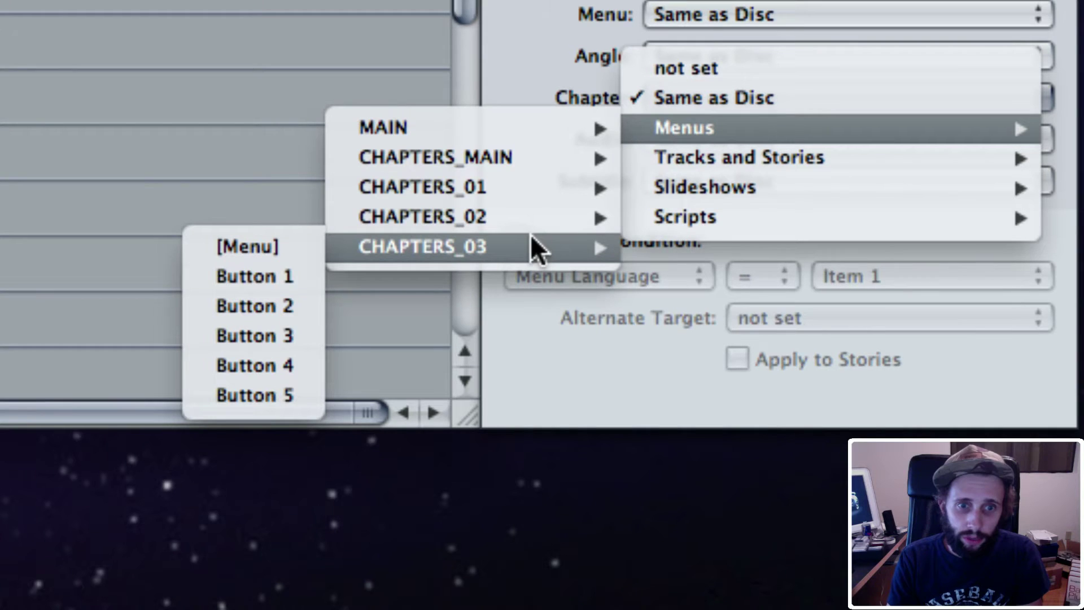
{"action": "left_click", "coordinate": [254, 283]}
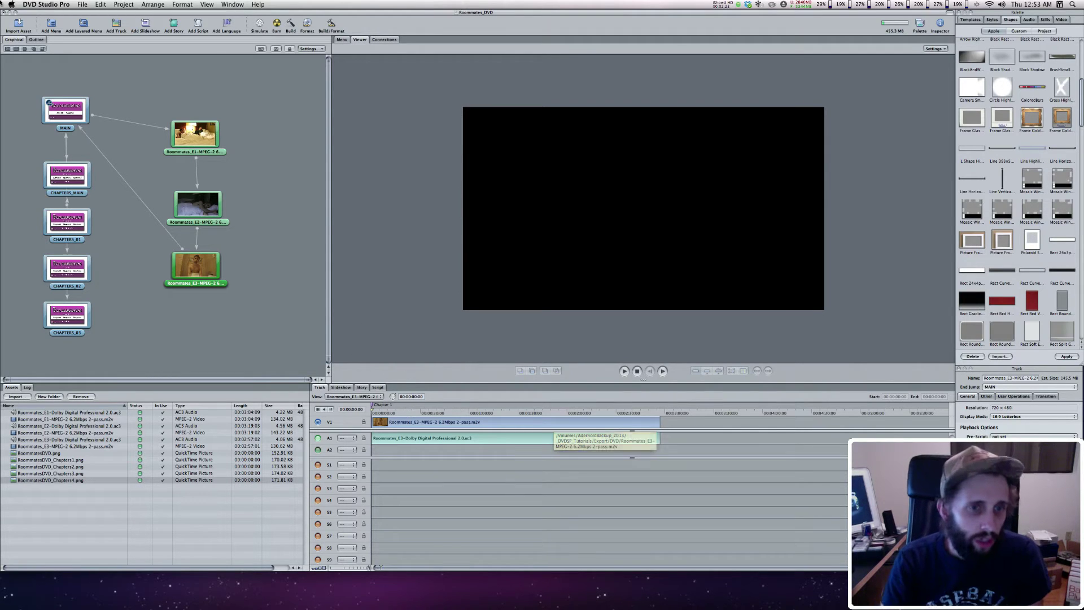
Select the Roommates_E1 track and preview its footage at several points along the timeline
{"action": "left_click", "coordinate": [264, 332]}
{"action": "left_click", "coordinate": [200, 135]}
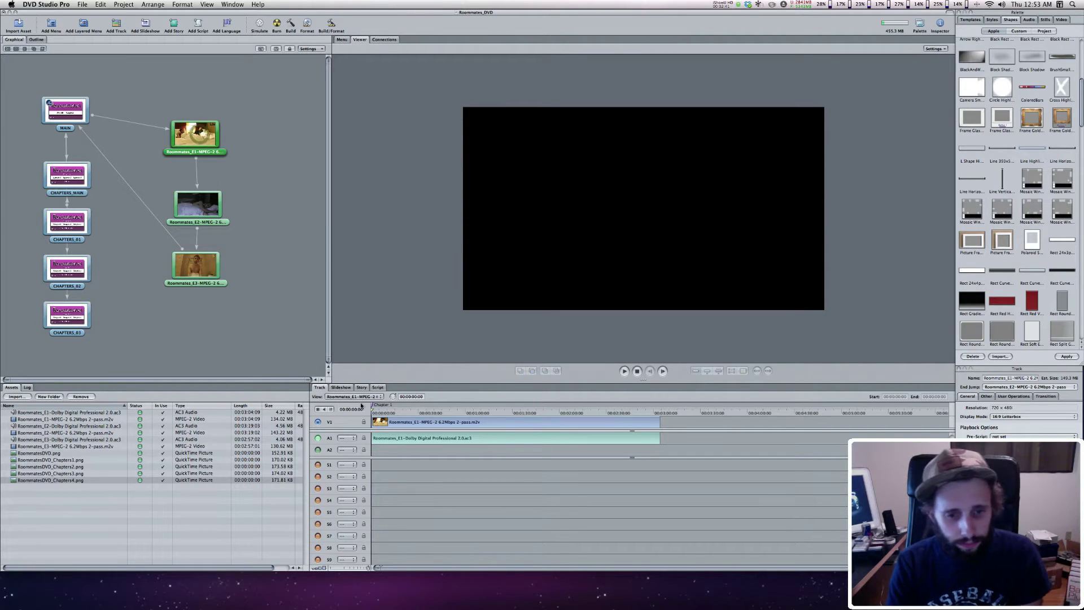
{"action": "left_click", "coordinate": [376, 415]}
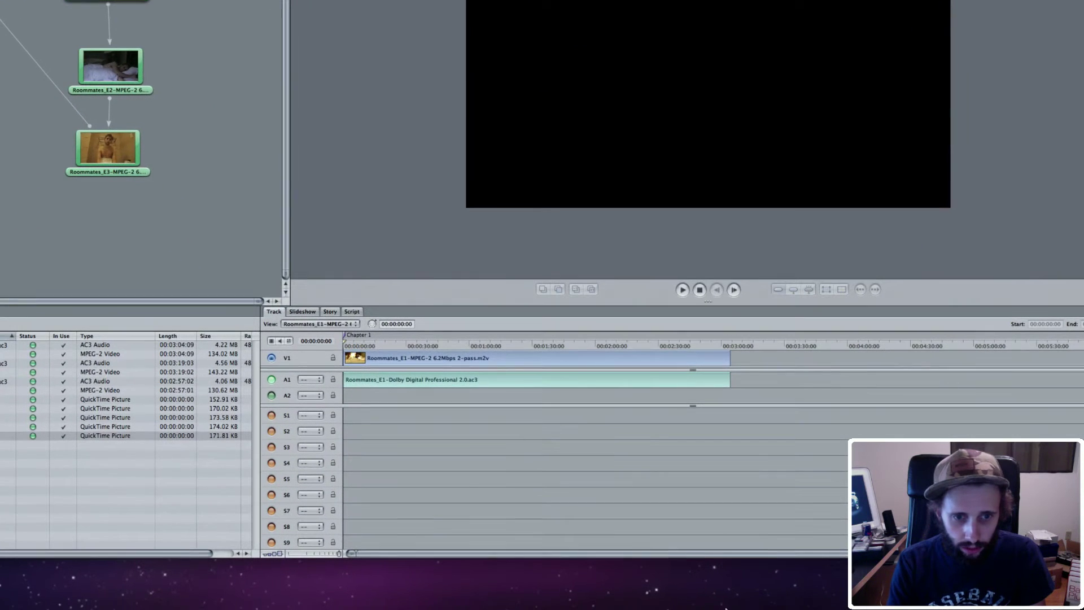
{"action": "left_click", "coordinate": [367, 347]}
{"action": "left_click_drag", "start_coordinate": [351, 343], "coordinate": [420, 343]}
{"action": "left_click", "coordinate": [717, 344]}
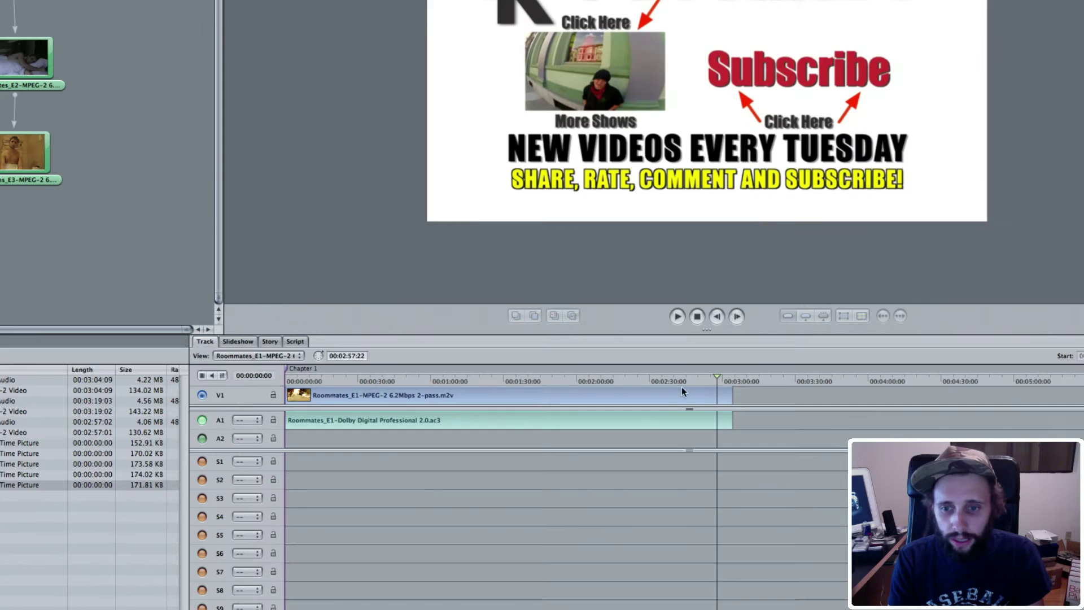
{"action": "mouse_move", "coordinate": [415, 384]}
{"action": "left_mouse_down"}
{"action": "mouse_move", "coordinate": [394, 384]}
{"action": "mouse_move", "coordinate": [415, 384]}
{"action": "left_mouse_up"}
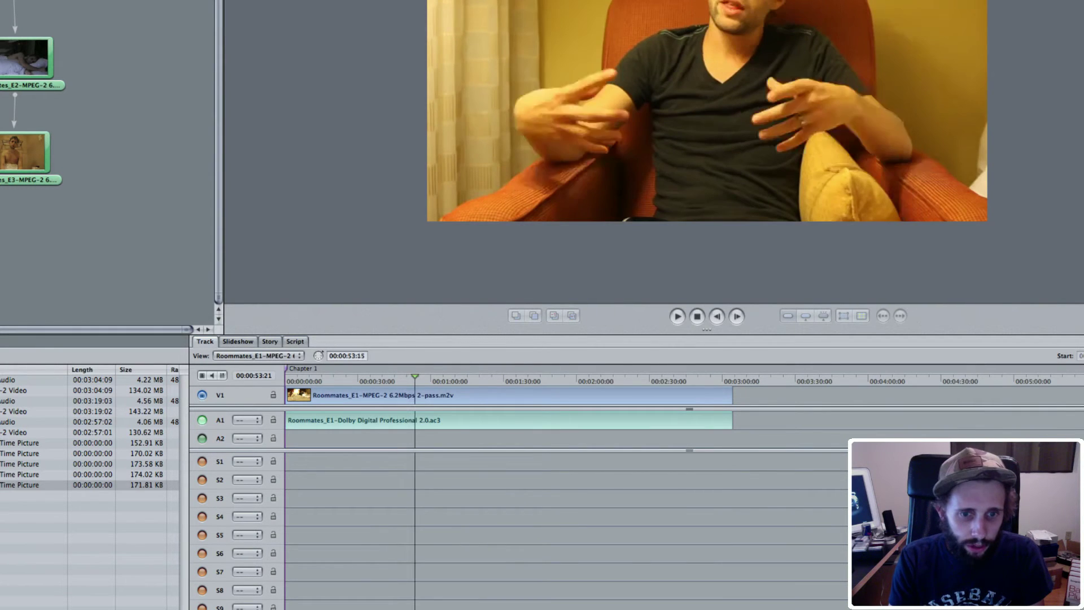
Add a chapter marker at 00:01:00:00 in the Roommates_E1 track
{"action": "left_click", "coordinate": [355, 357]}
{"action": "type", "text": "00"}
{"action": "key", "text": "Left"}
{"action": "key", "text": "Left"}
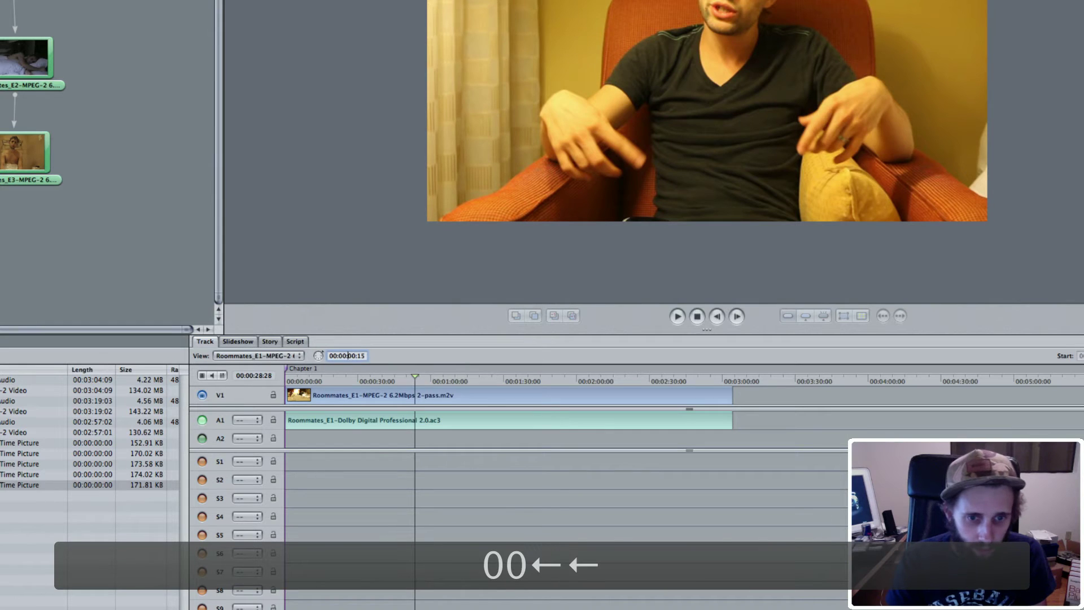
{"action": "type", "text": "1"}
{"action": "key", "text": "Right"}
{"action": "key", "text": "Right"}
{"action": "key", "text": "Right"}
{"action": "key", "text": "Right"}
{"action": "key", "text": "Right"}
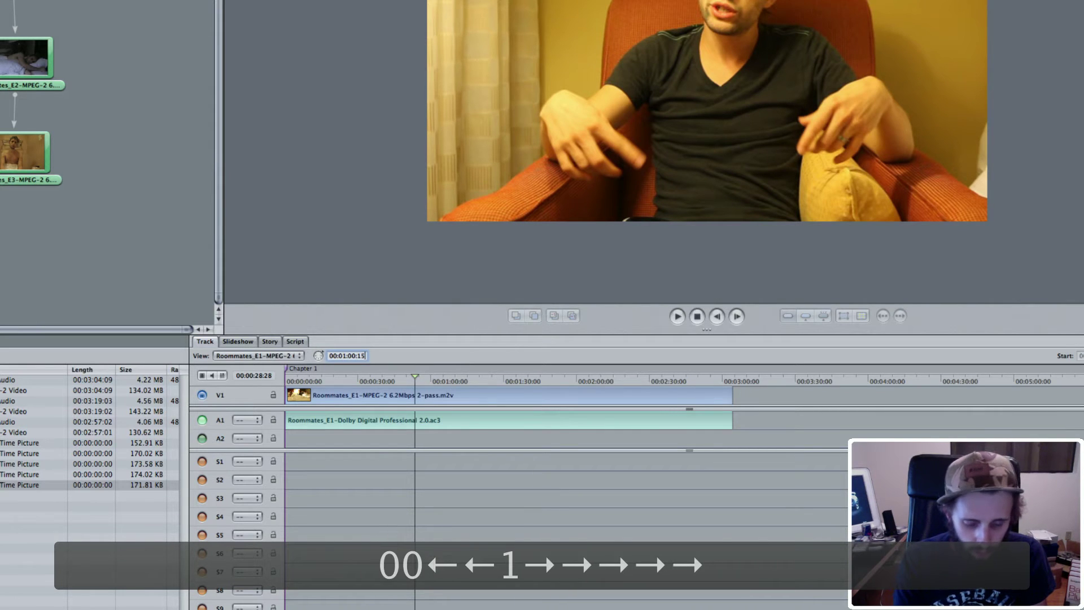
{"action": "type", "text": "00"}
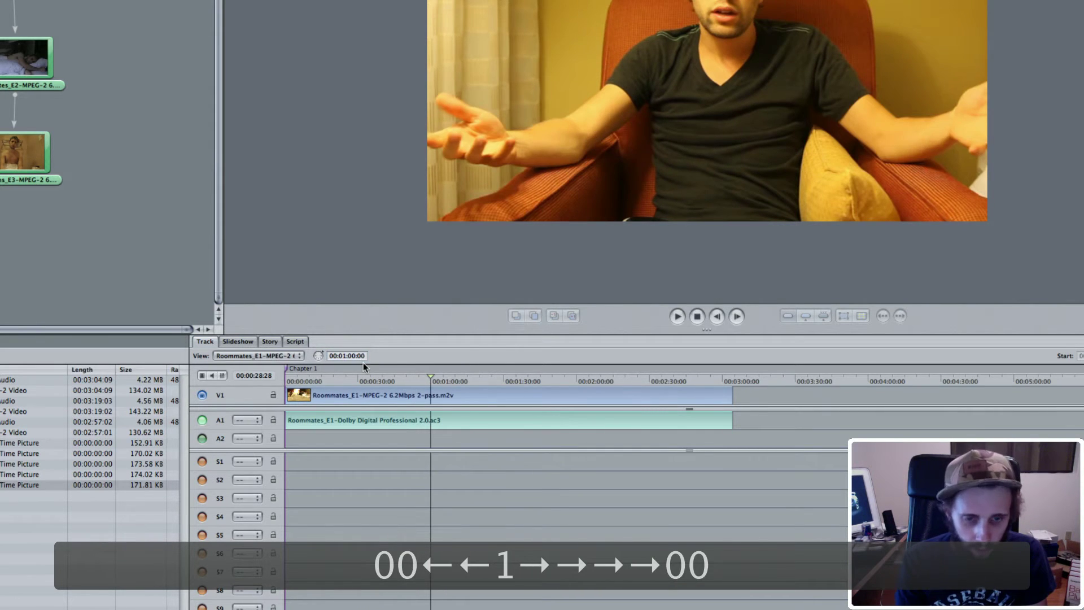
{"action": "type", "text": "m"}
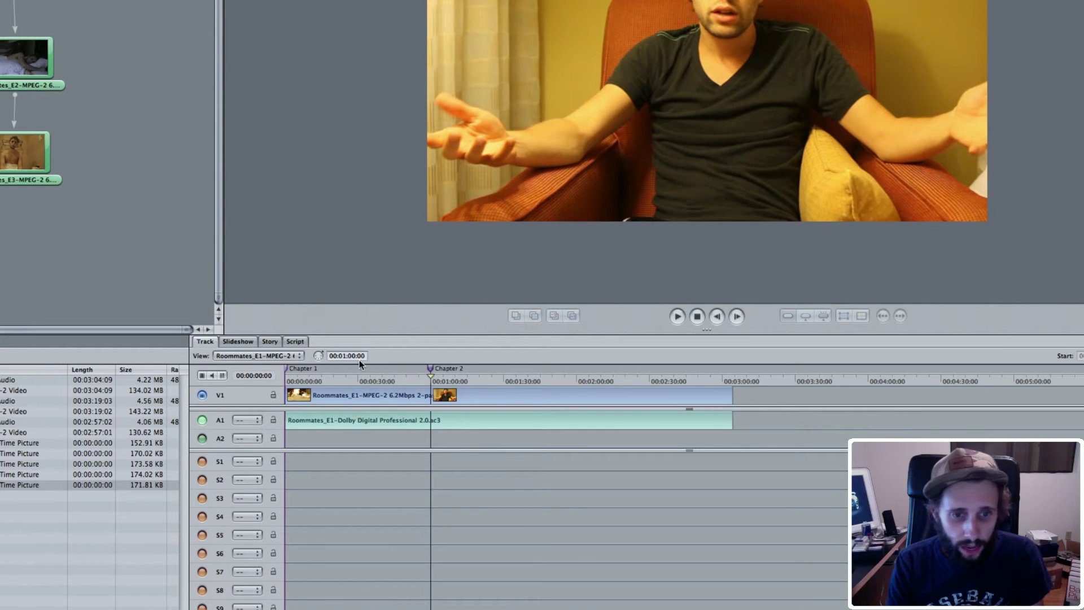
Add another chapter marker at 00:02:00:00 in the Roommates_E1 track
{"action": "key", "text": "Left"}
{"action": "type", "text": "2"}
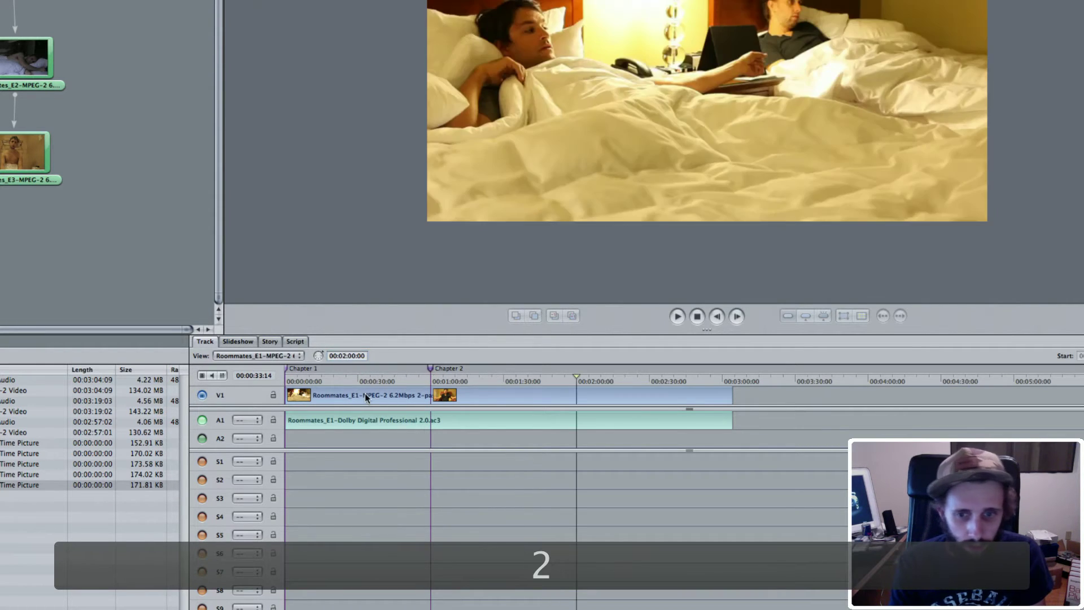
{"action": "type", "text": "m"}
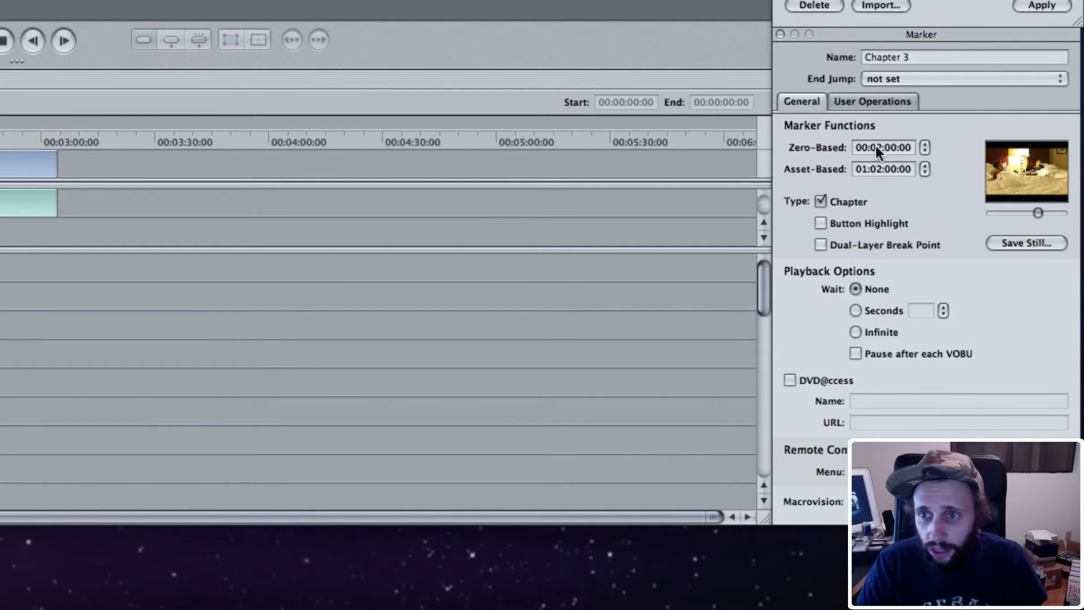
Set the Chapter 3 marker's zero-based time to 00:02:05:00 and save the project
{"action": "left_click", "coordinate": [890, 148]}
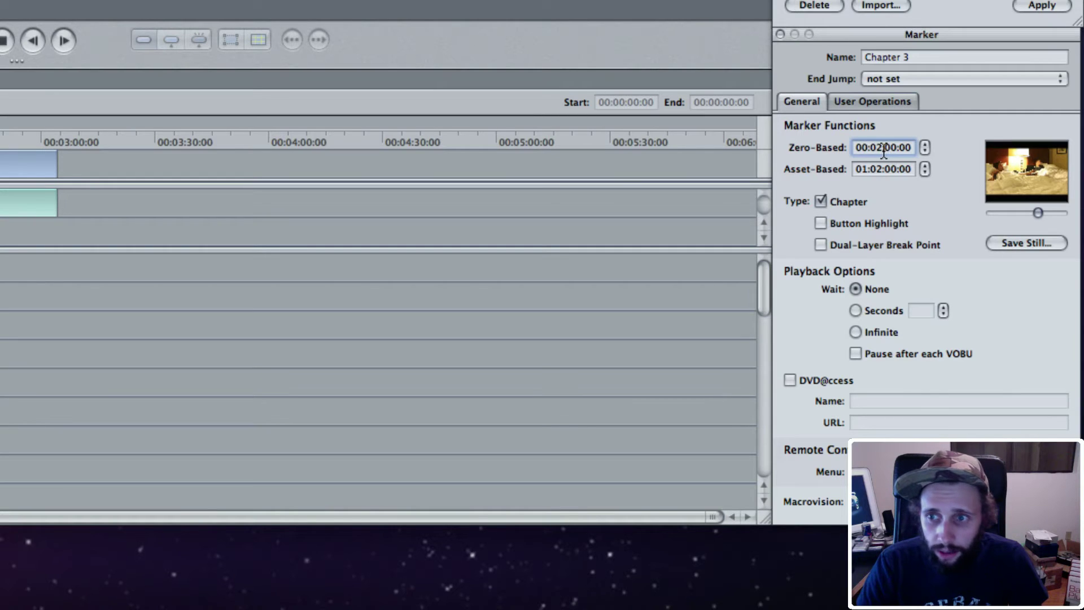
{"action": "key", "text": "Right"}
{"action": "type", "text": "5"}
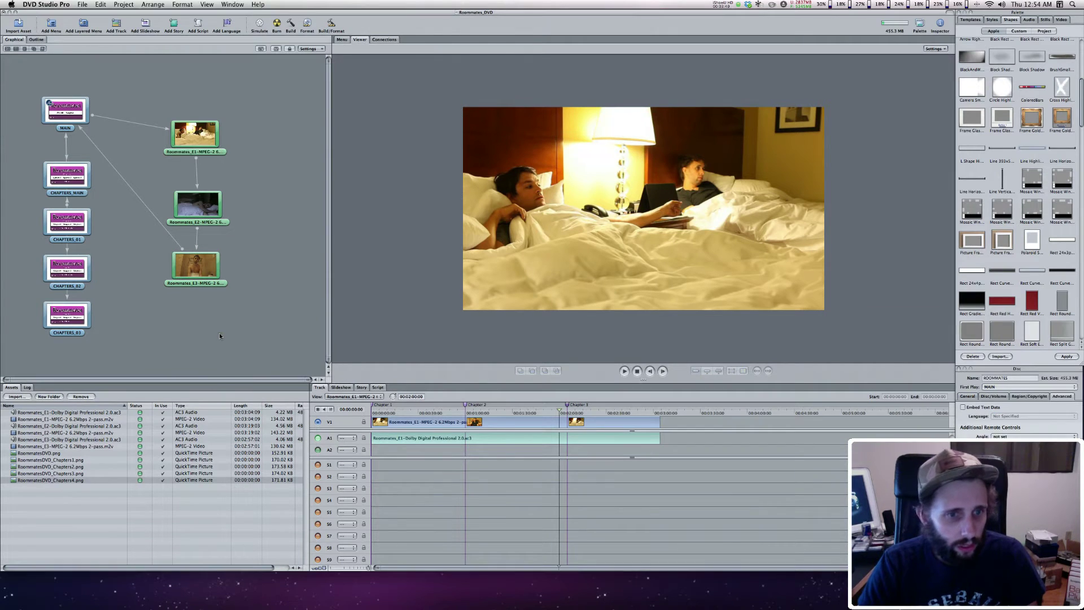
{"action": "key", "text": "super+s"}
Add a chapter marker at 00:01:00:00 in the Roommates_E2 track
{"action": "left_click", "coordinate": [210, 212]}
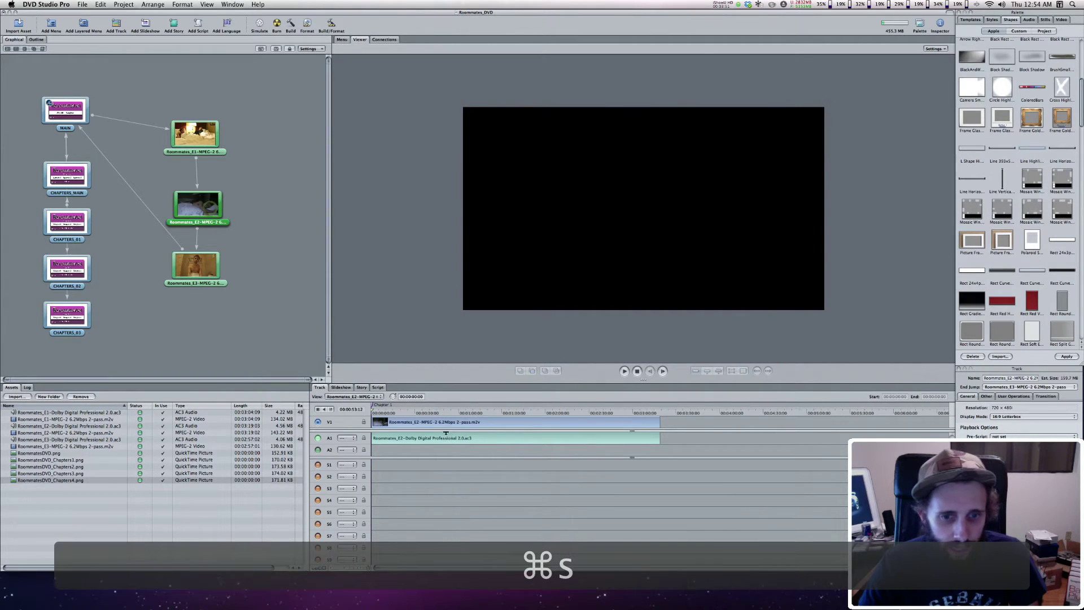
{"action": "left_click", "coordinate": [410, 397]}
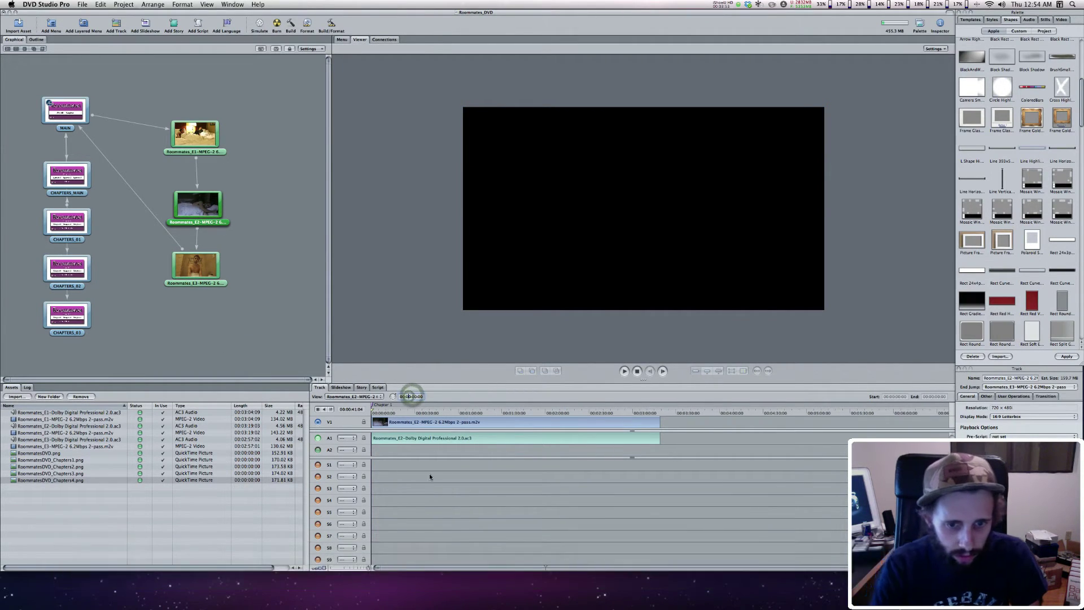
{"action": "type", "text": "1"}
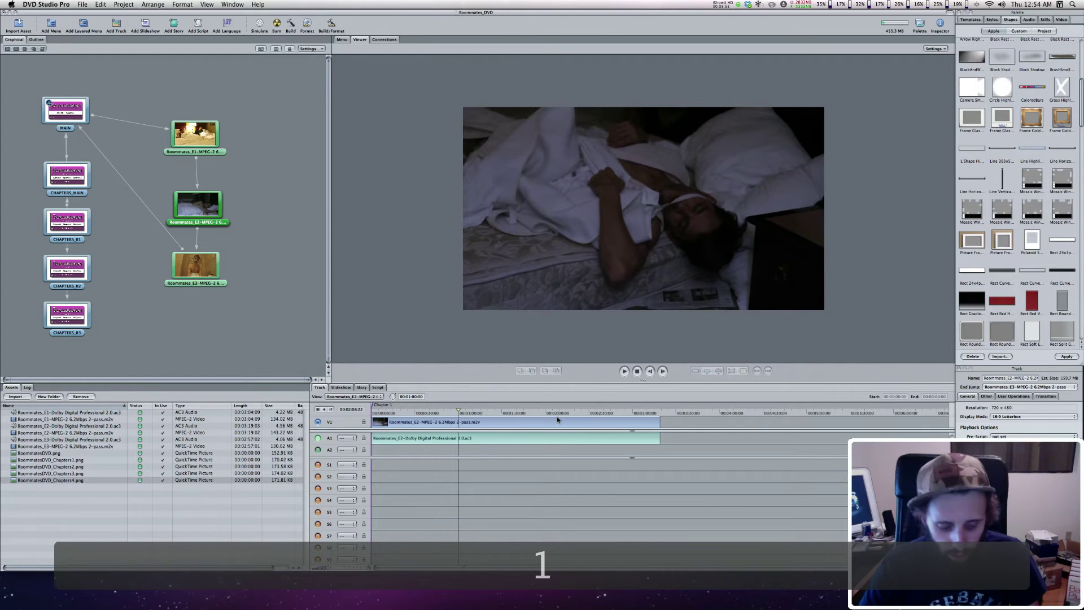
{"action": "type", "text": "m"}
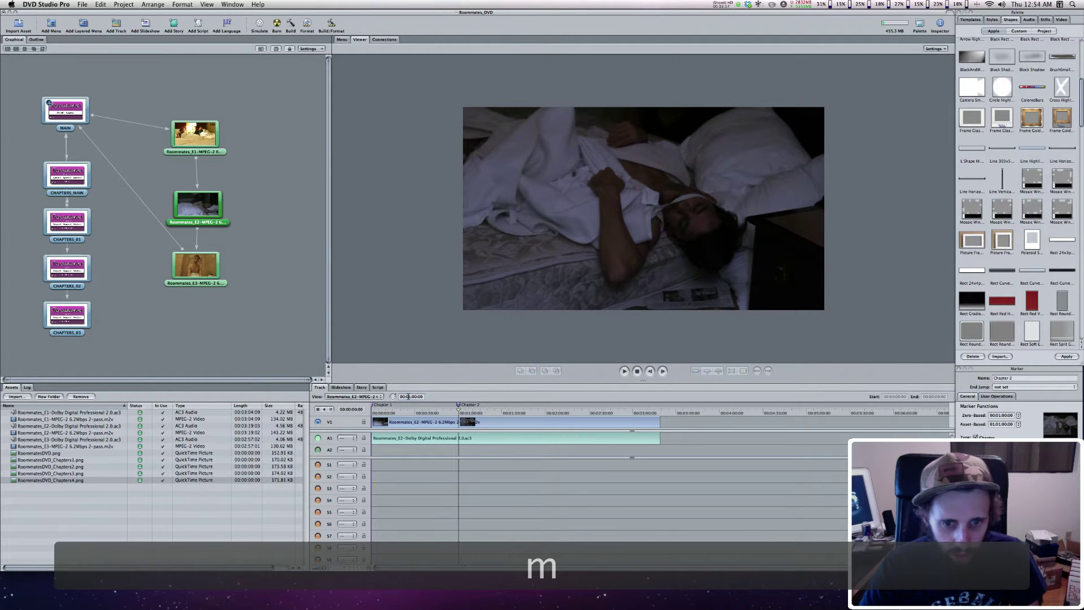
Add a chapter marker at 00:02:00:00 in the Roommates_E2 track
{"action": "key", "text": "Right"}
{"action": "type", "text": "2"}
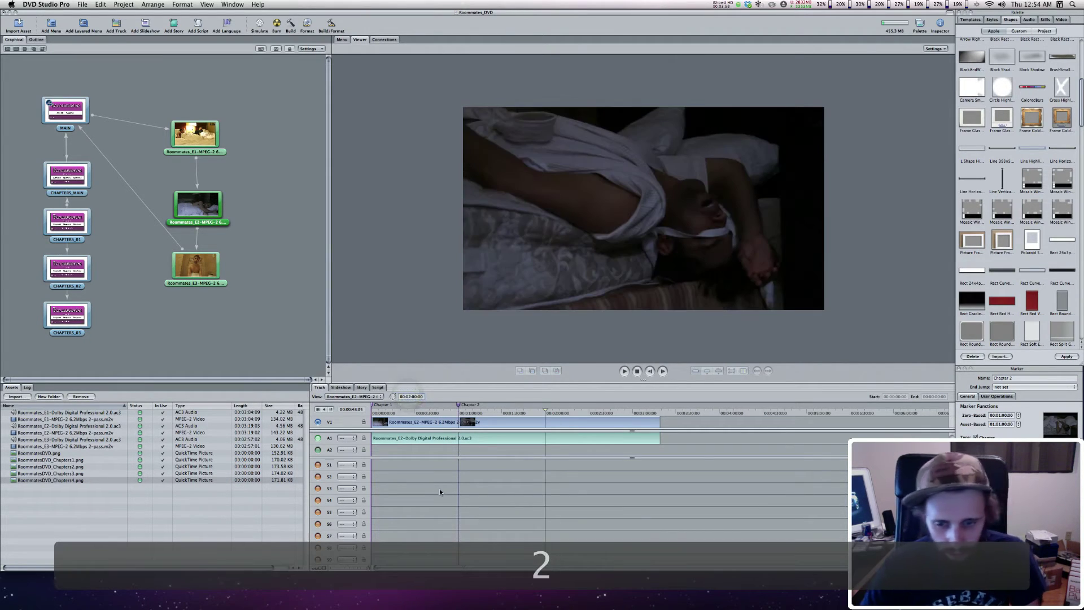
{"action": "type", "text": "m"}
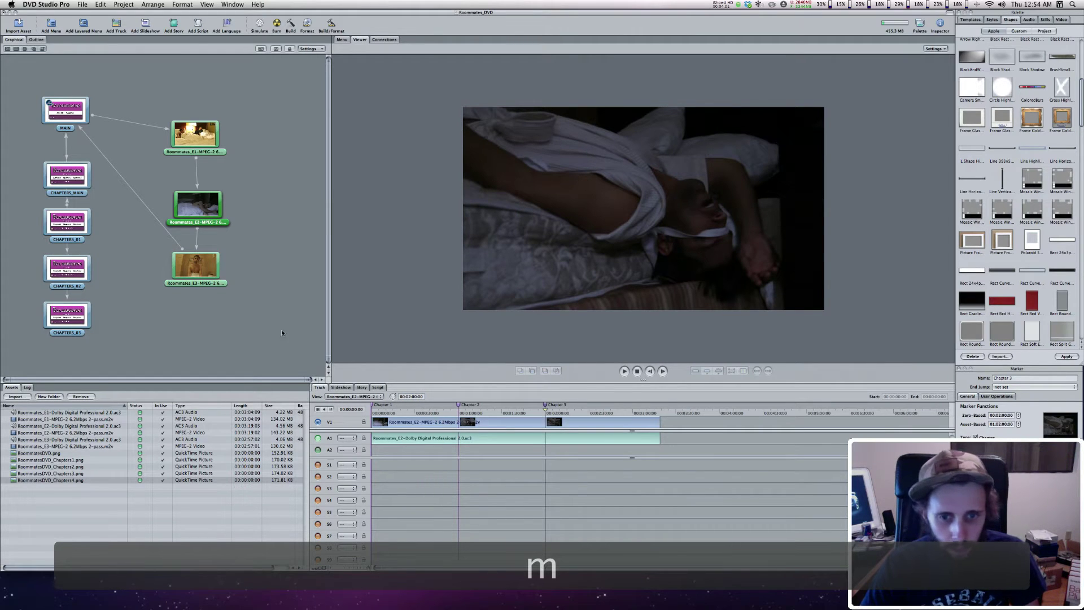
Open the Roommates_E3 track and add a chapter marker at 00:01:00:00
{"action": "left_click", "coordinate": [199, 269]}
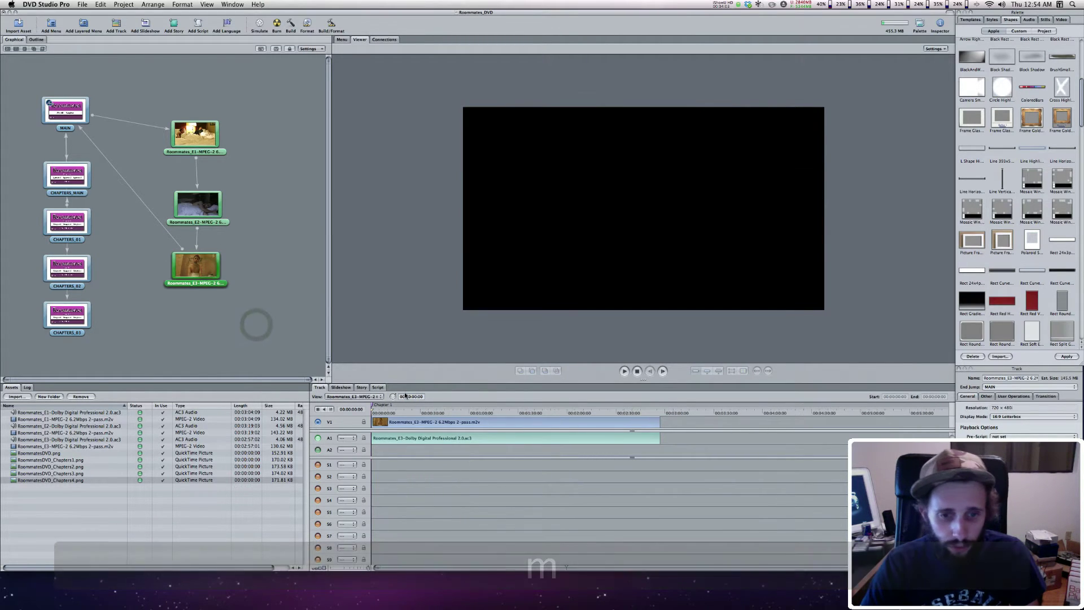
{"action": "left_click", "coordinate": [406, 396]}
{"action": "key", "text": "Right"}
{"action": "type", "text": "1"}
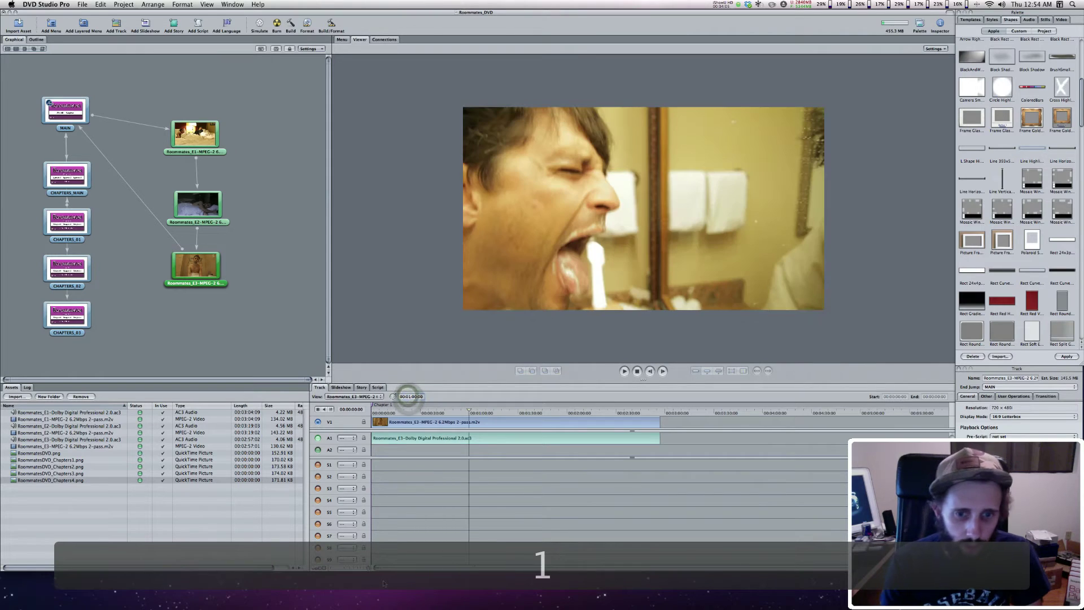
{"action": "type", "text": "m"}
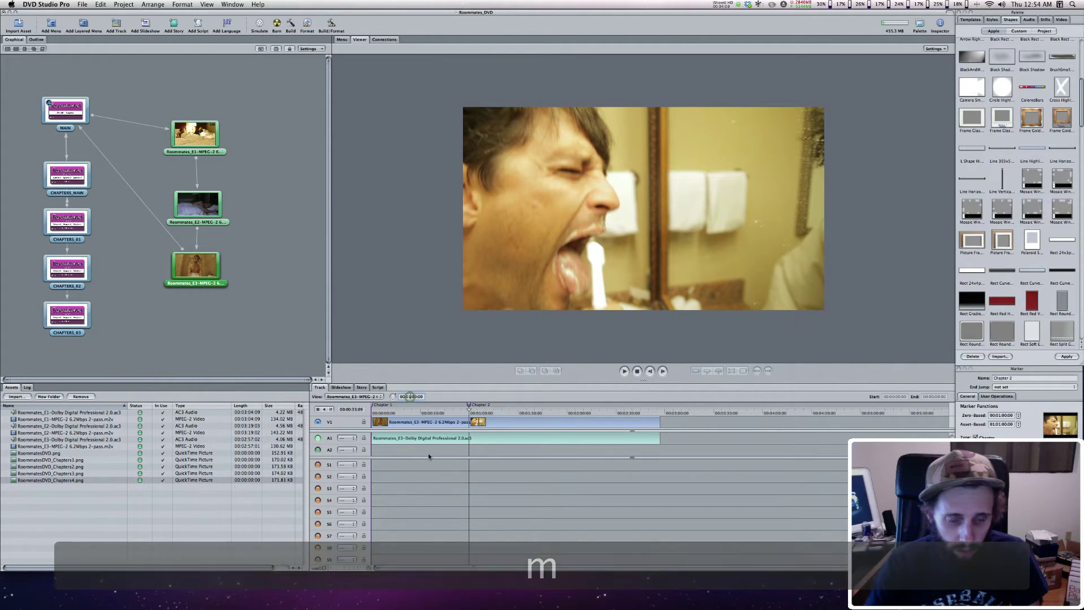
Add a chapter marker at 00:02:00:00 in the Roommates_E3 track and save the project
{"action": "left_click", "coordinate": [409, 396]}
{"action": "type", "text": "2"}
{"action": "type", "text": "m"}
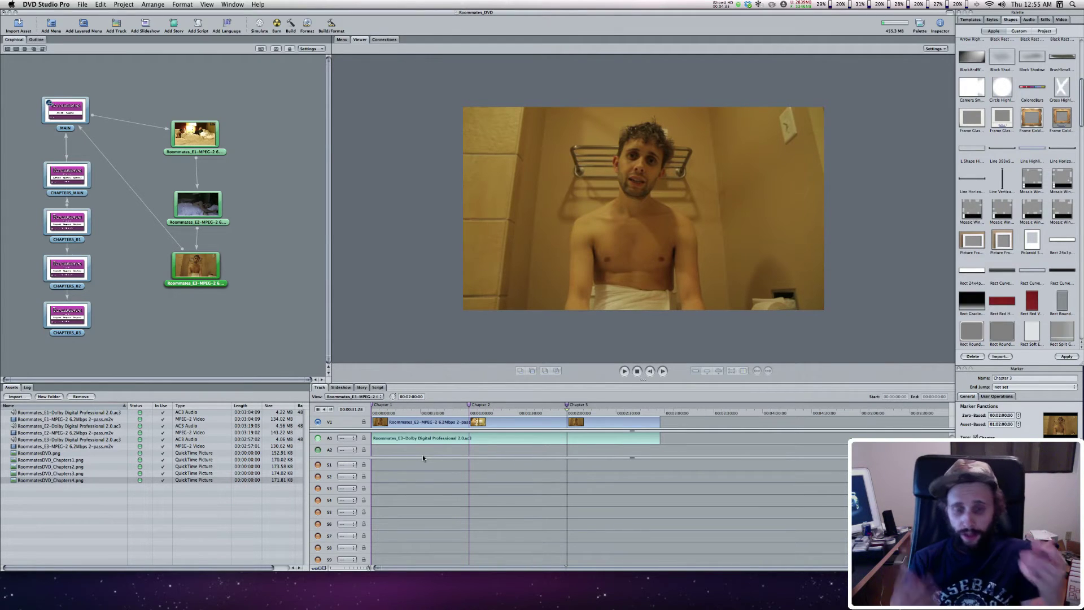
{"action": "left_click", "coordinate": [296, 303]}
{"action": "key", "text": "super+s"}
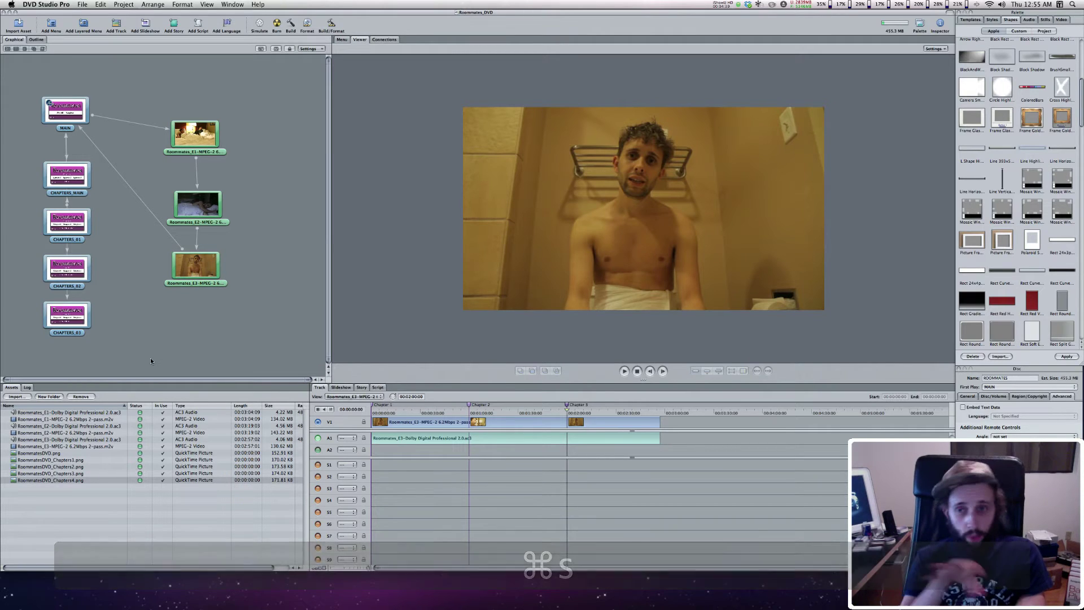
Open the CHAPTERS_01 menu and set its Chapter 1 button's target to Chapter 1 of the Roommates_E1 track
{"action": "double_click", "coordinate": [66, 189]}
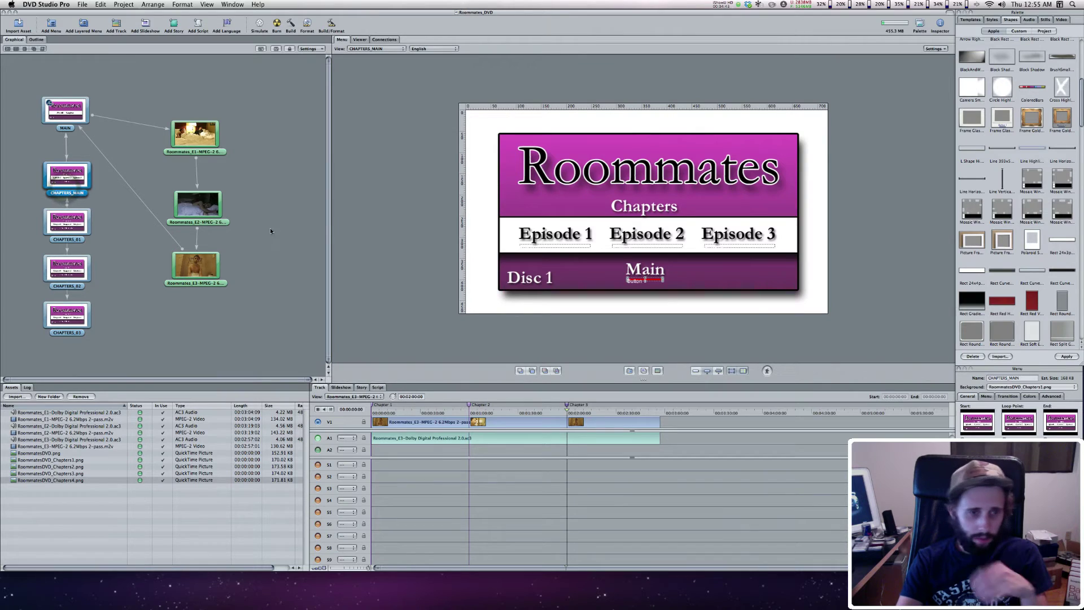
{"action": "double_click", "coordinate": [64, 227]}
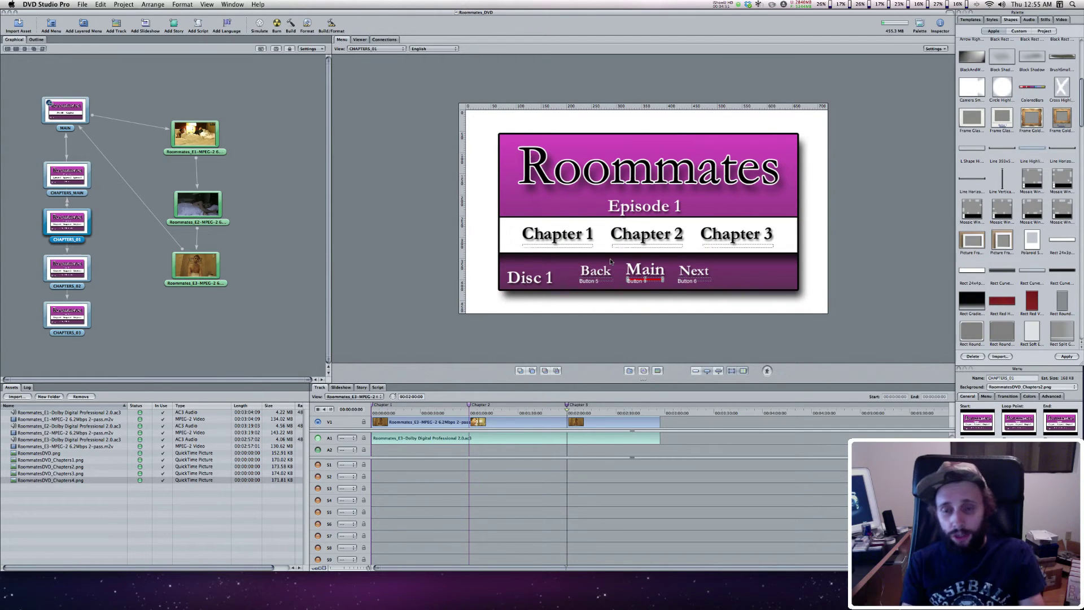
{"action": "left_click", "coordinate": [563, 244]}
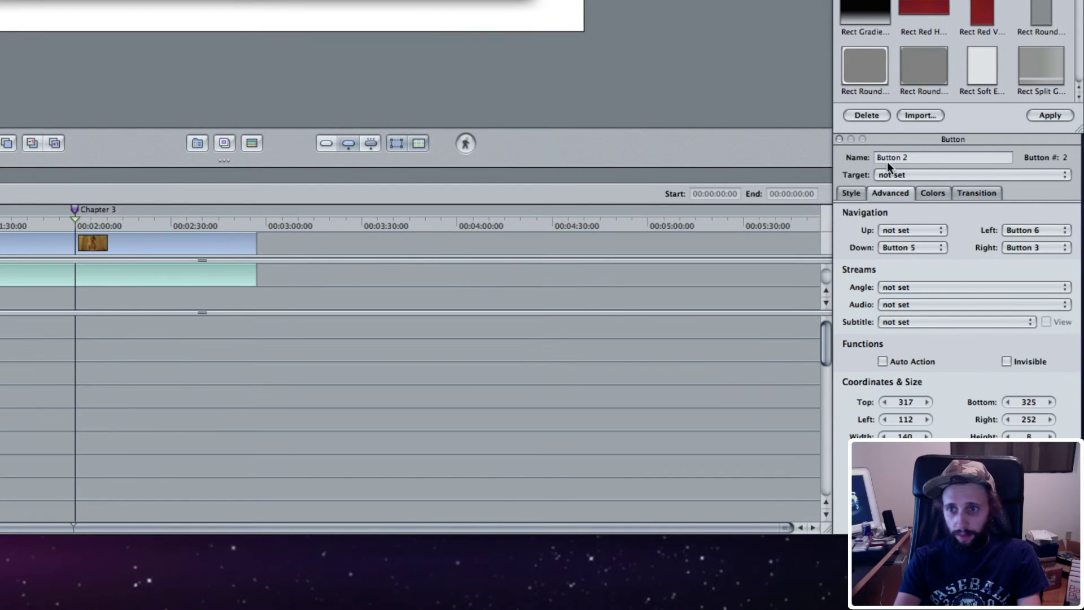
{"action": "left_click", "coordinate": [896, 173]}
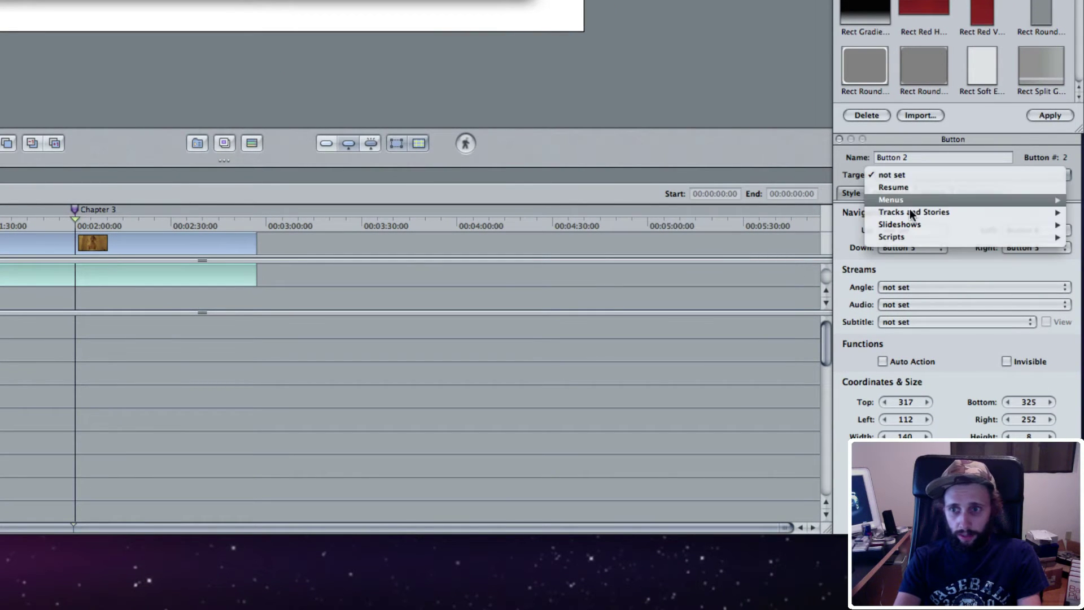
{"action": "mouse_move", "coordinate": [911, 212]}
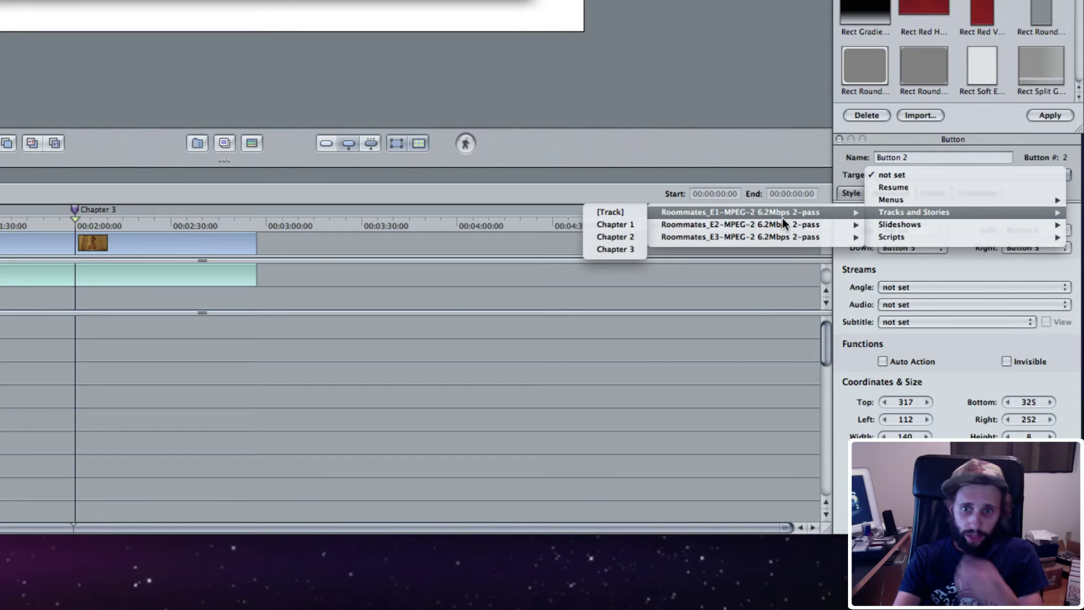
{"action": "mouse_move", "coordinate": [670, 210]}
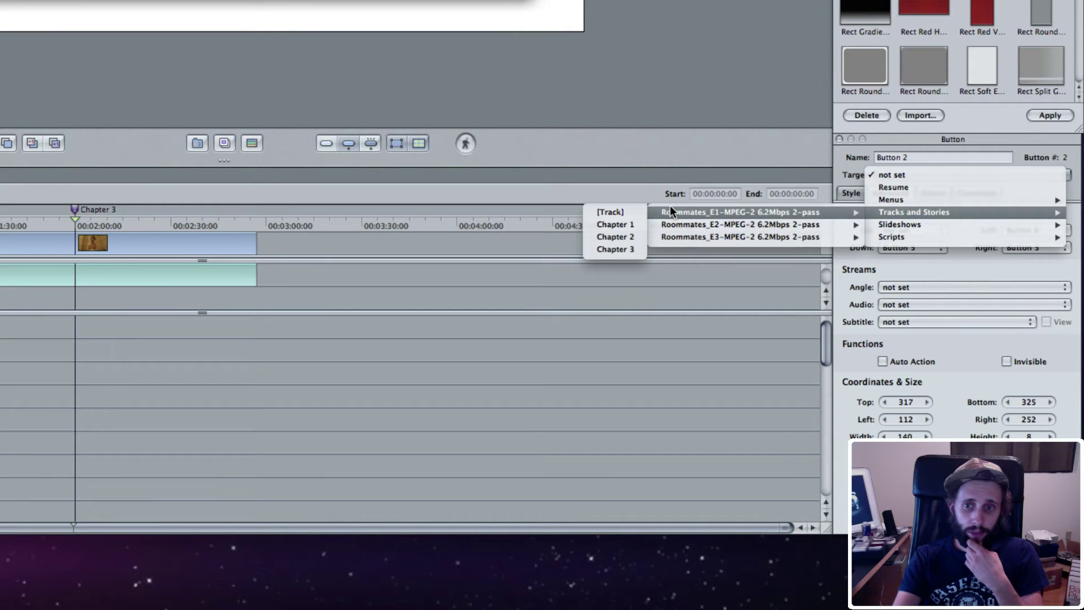
{"action": "left_click", "coordinate": [612, 225]}
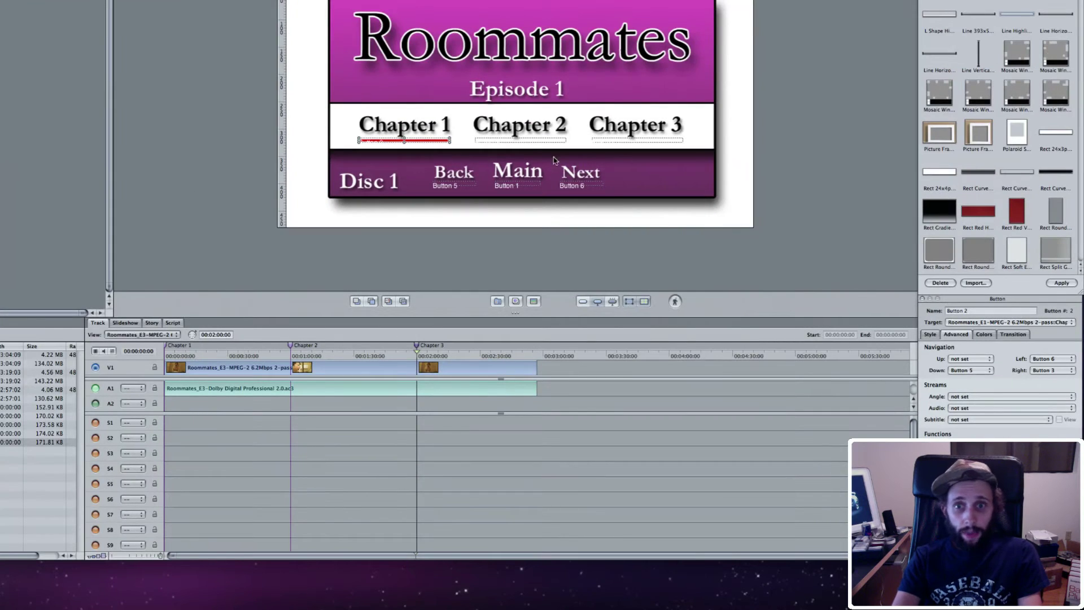
Set the target of the CHAPTERS_01 menu's Chapter 2 button to Chapter 2 of the Roommates_E1 track
{"action": "left_click", "coordinate": [528, 140]}
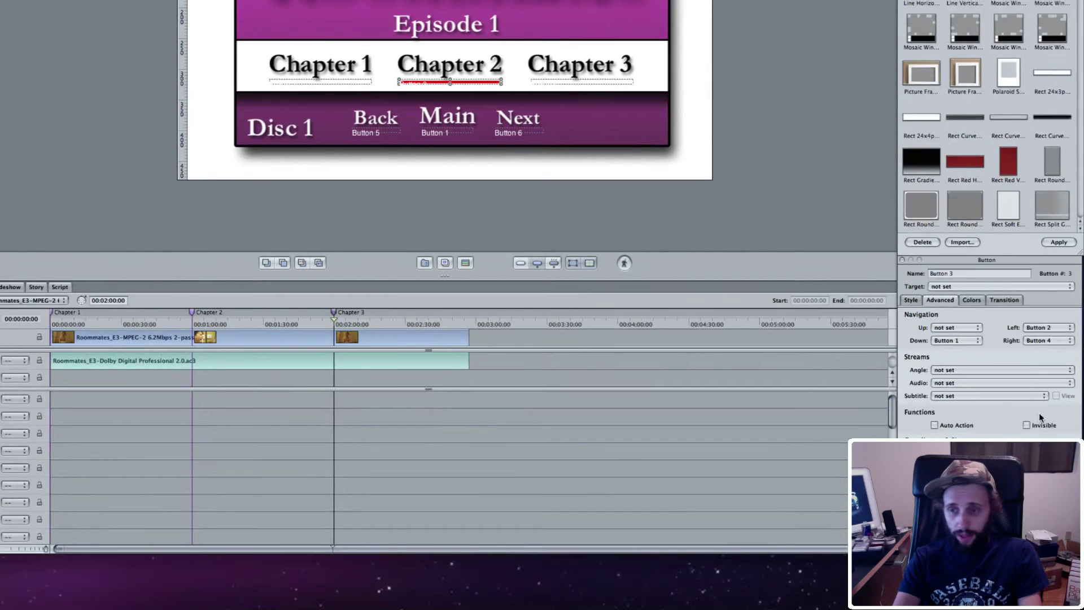
{"action": "left_click", "coordinate": [973, 287]}
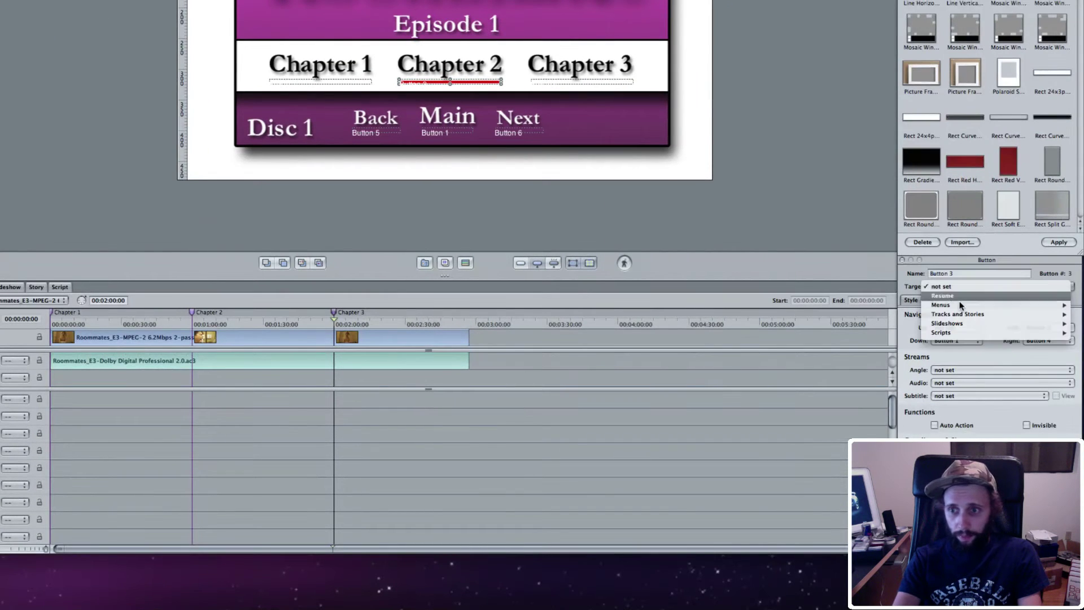
{"action": "mouse_move", "coordinate": [960, 314]}
{"action": "mouse_move", "coordinate": [865, 314]}
{"action": "left_click", "coordinate": [740, 334]}
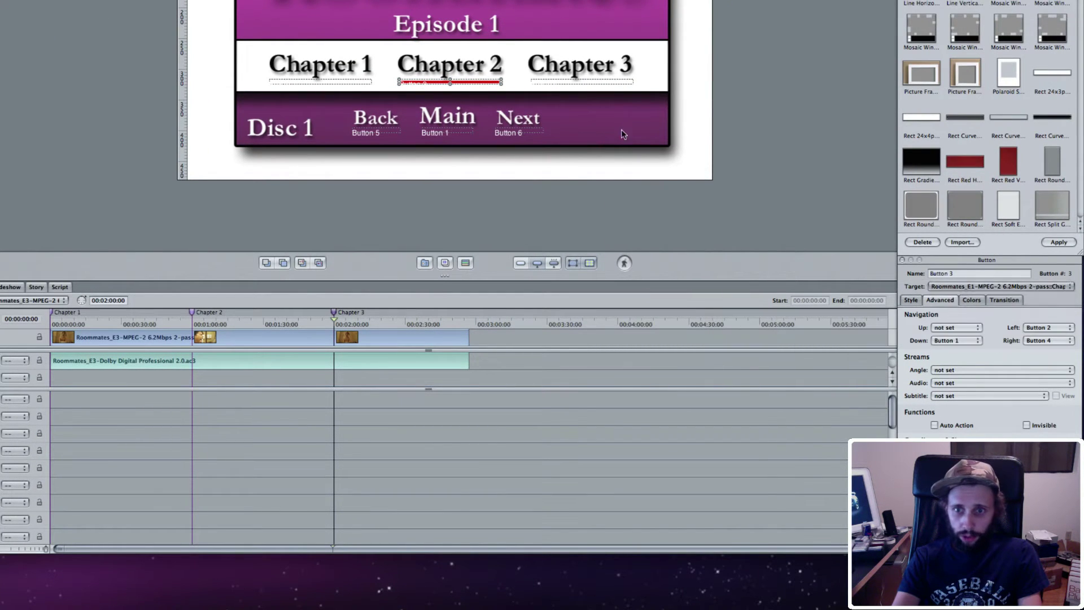
Set the target of the CHAPTERS_01 menu's Chapter 3 button to Chapter 3 of the Roommates_E1 track
{"action": "left_click", "coordinate": [613, 83]}
{"action": "left_click", "coordinate": [972, 287]}
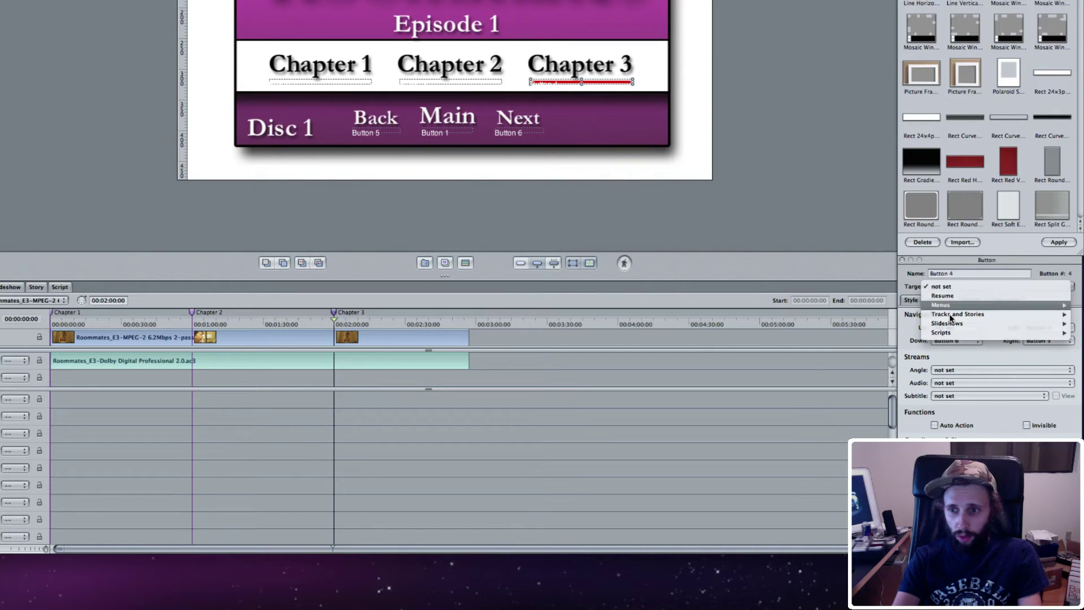
{"action": "mouse_move", "coordinate": [960, 314]}
{"action": "mouse_move", "coordinate": [880, 316]}
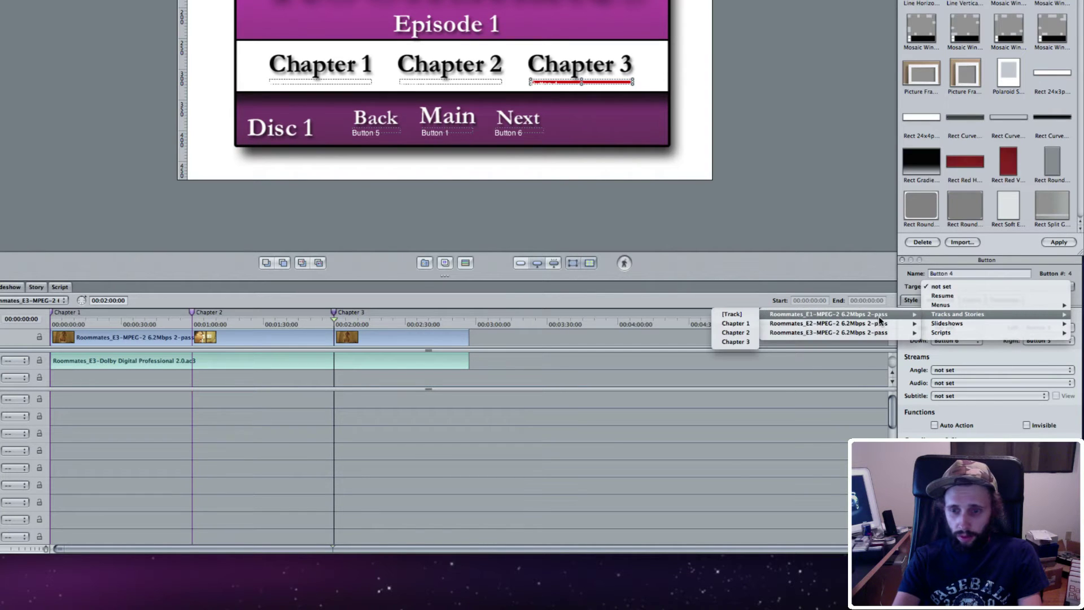
{"action": "left_click", "coordinate": [736, 343]}
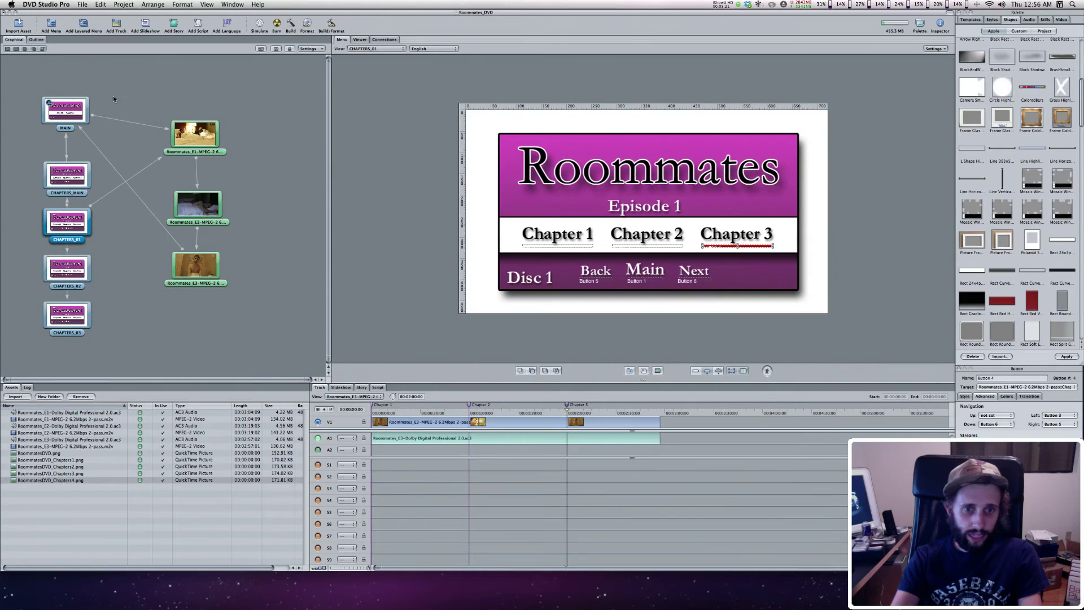
Open the CHAPTERS_02 menu and select its Chapter 1 button
{"action": "double_click", "coordinate": [77, 272]}
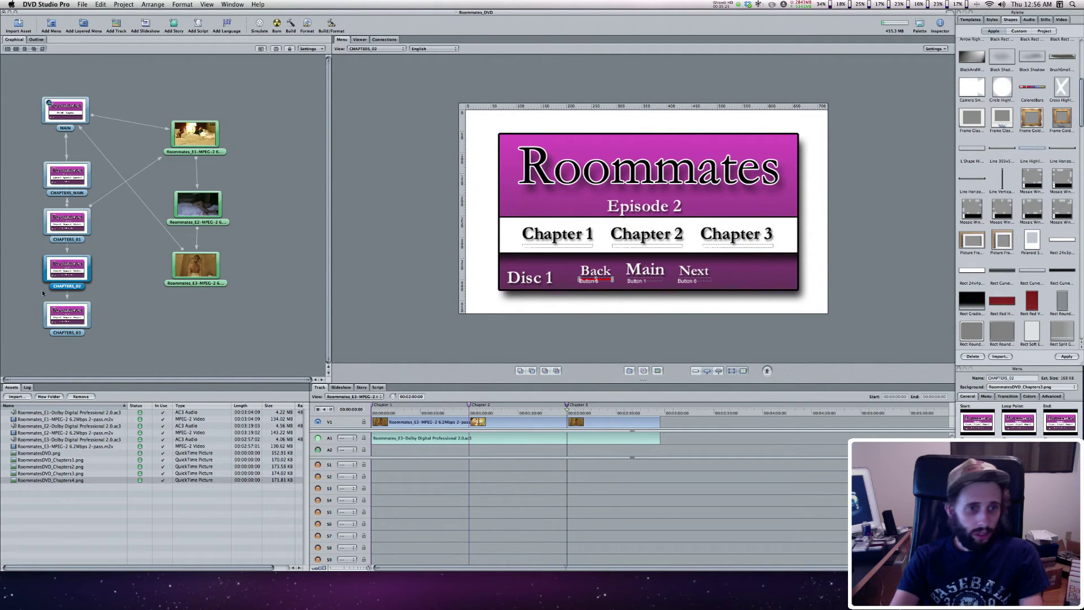
{"action": "left_click", "coordinate": [582, 246]}
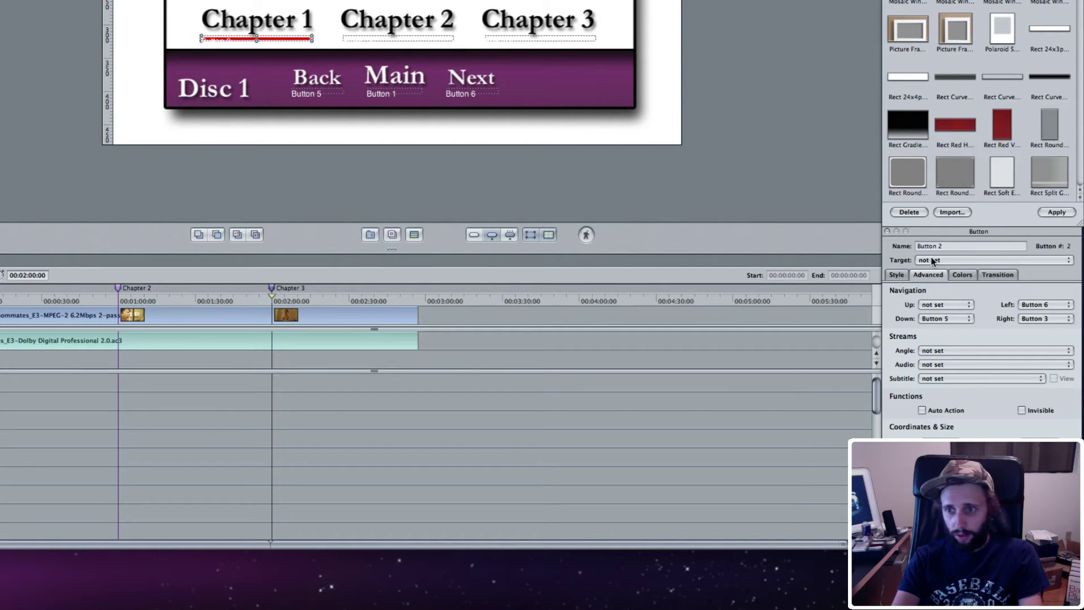
Set the Chapter 1 button's target to Button 1 of the CHAPTERS_02 menu
{"action": "left_click", "coordinate": [932, 261]}
{"action": "mouse_move", "coordinate": [947, 282]}
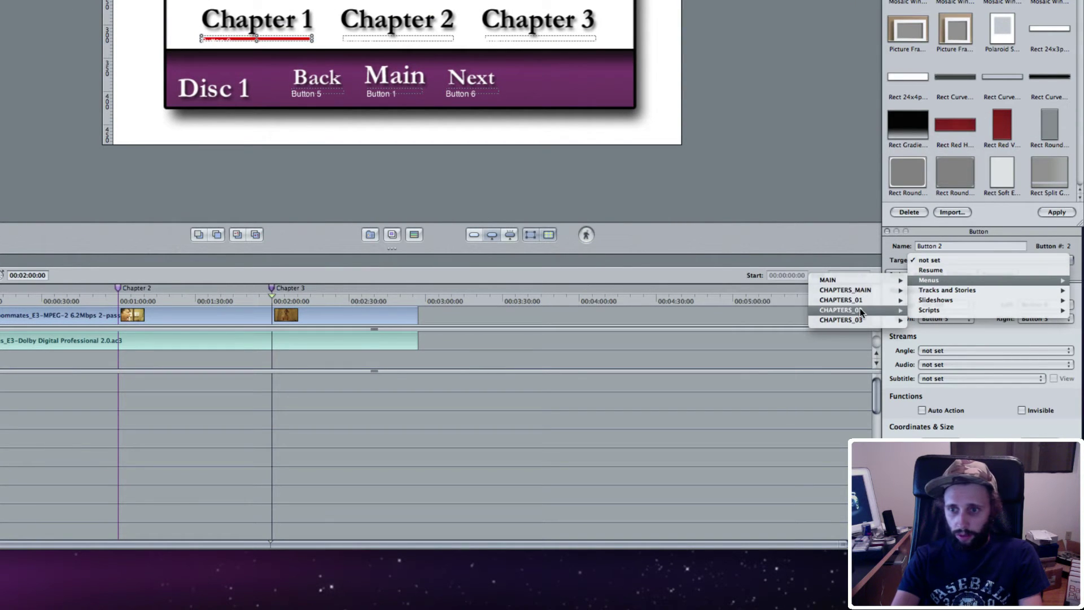
{"action": "mouse_move", "coordinate": [836, 312]}
{"action": "left_click", "coordinate": [788, 320]}
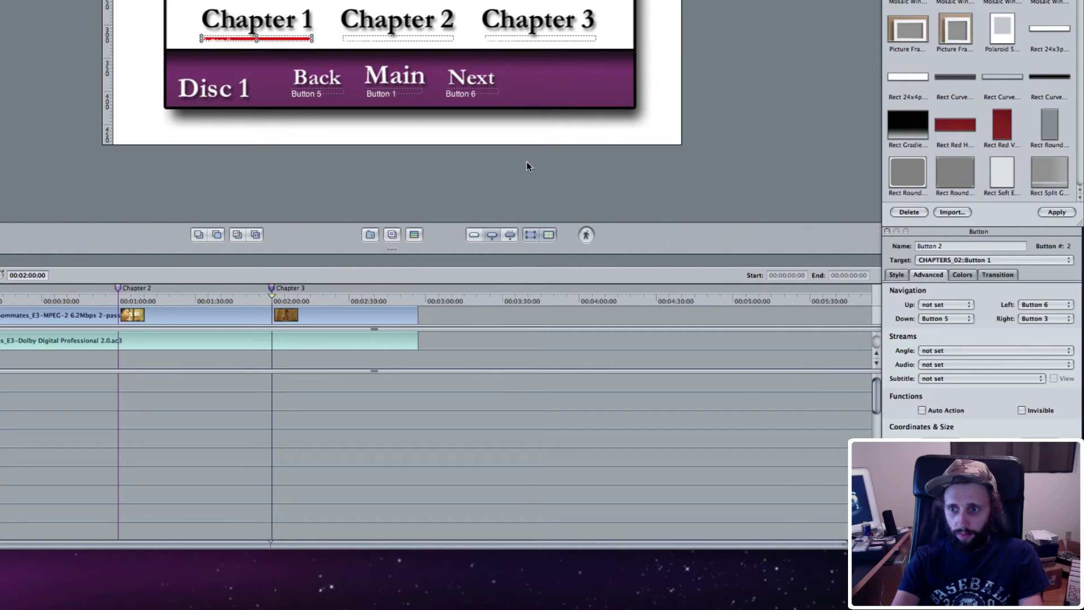
Change the target of the CHAPTERS_02 menu's Chapter 1 button to Chapter 1 of the Roommates_E1 track
{"action": "left_click", "coordinate": [417, 37]}
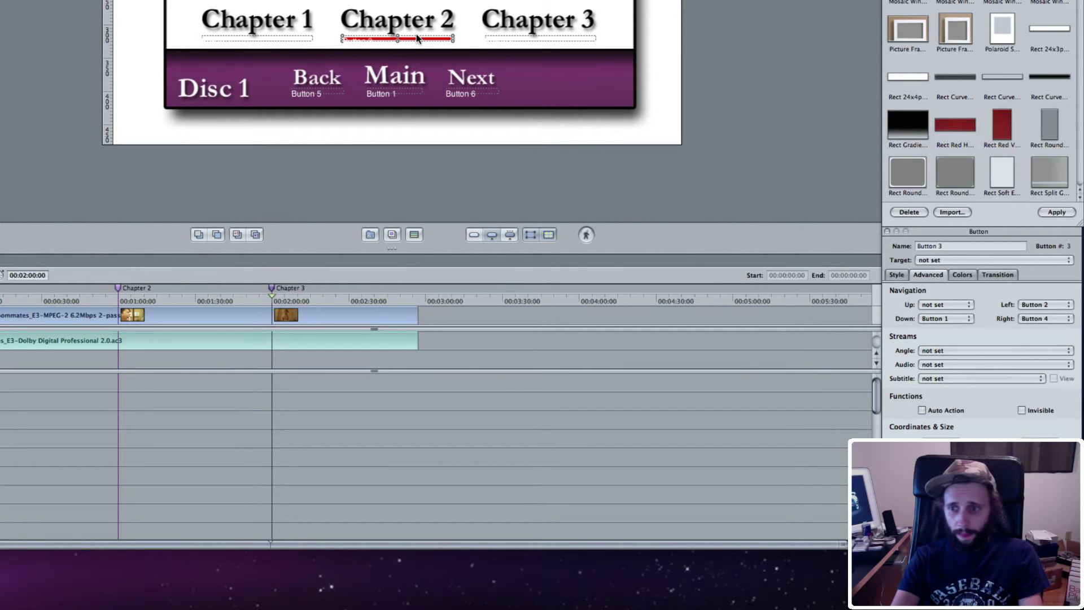
{"action": "left_click", "coordinate": [292, 45]}
{"action": "left_click", "coordinate": [292, 40]}
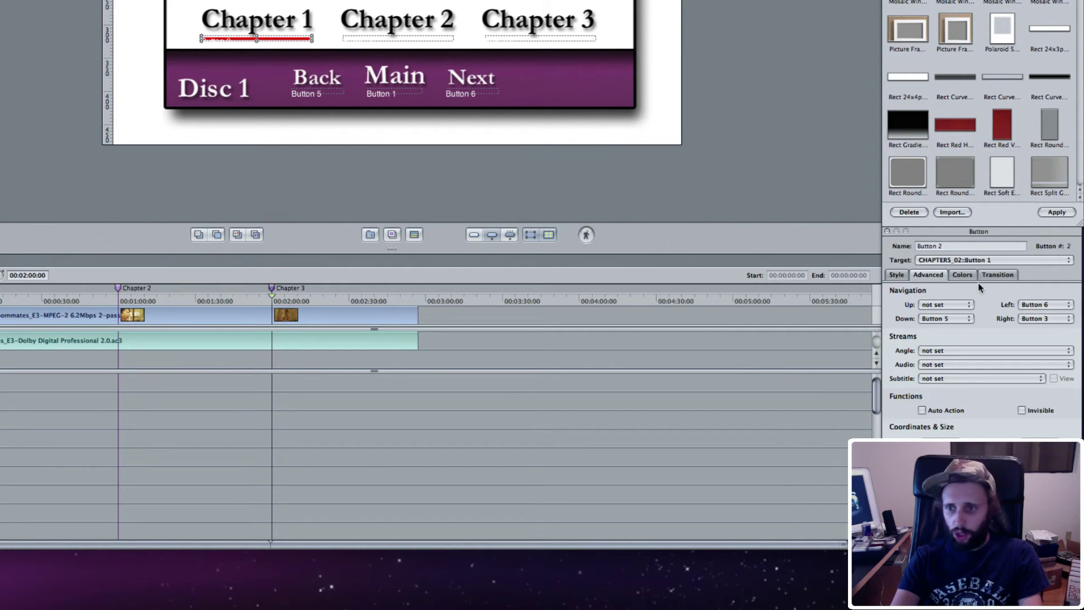
{"action": "left_click", "coordinate": [951, 259]}
{"action": "mouse_move", "coordinate": [944, 307]}
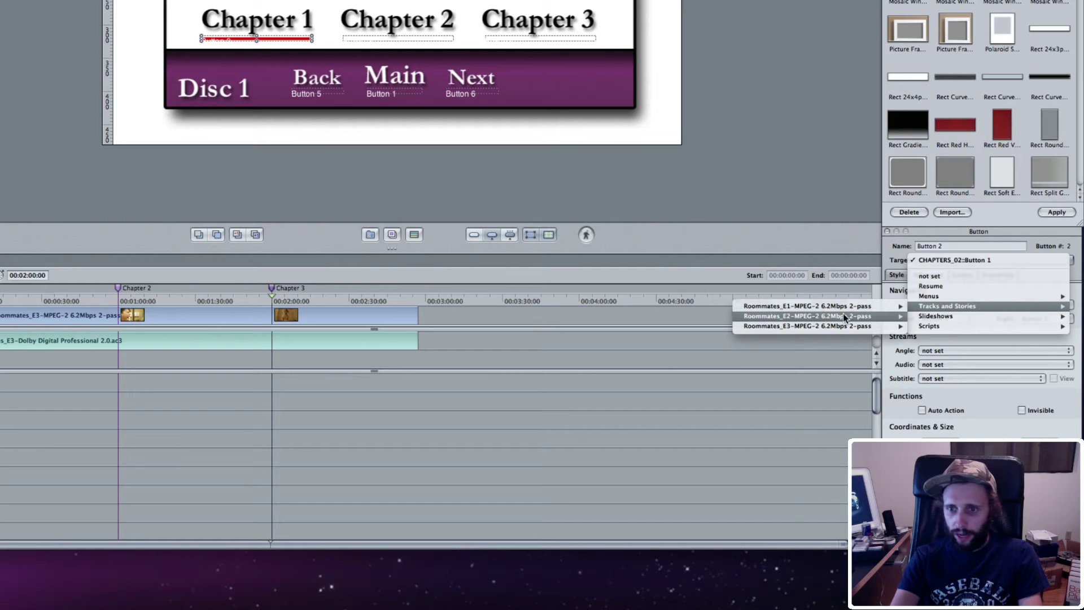
{"action": "mouse_move", "coordinate": [752, 308]}
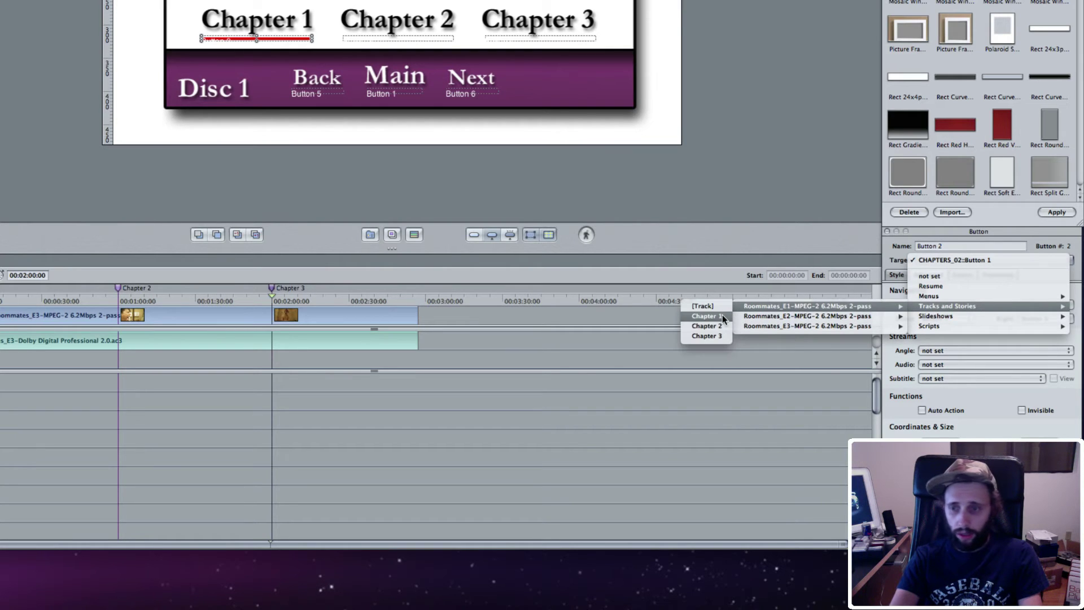
{"action": "left_click", "coordinate": [723, 315]}
Set the target of the CHAPTERS_02 menu's Chapter 1 button to Chapter 1 of the Roommates_E2 track
{"action": "left_click", "coordinate": [974, 261]}
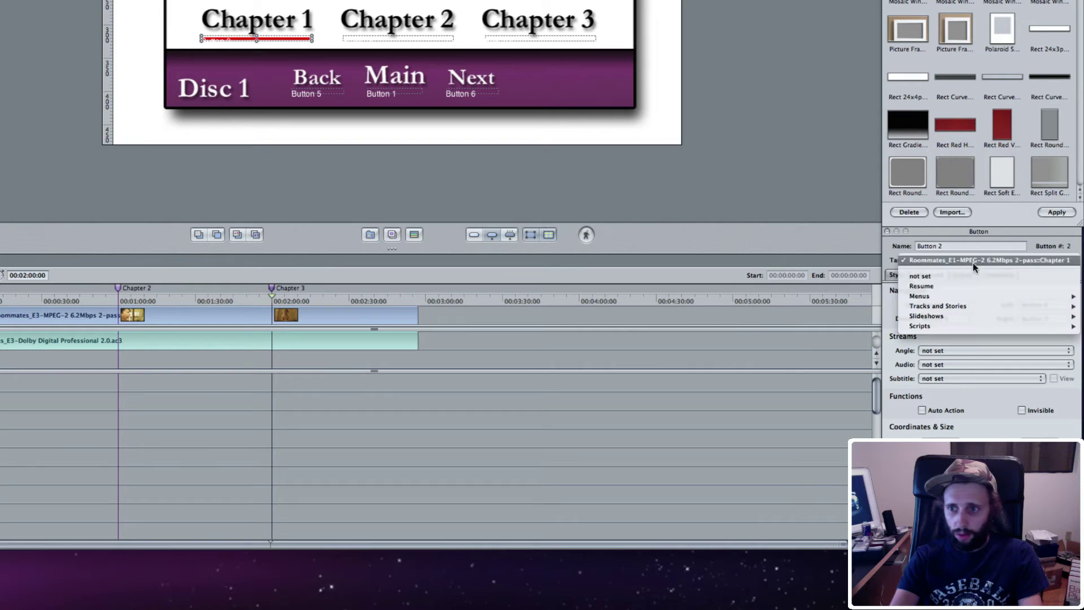
{"action": "mouse_move", "coordinate": [974, 305]}
{"action": "mouse_move", "coordinate": [777, 319]}
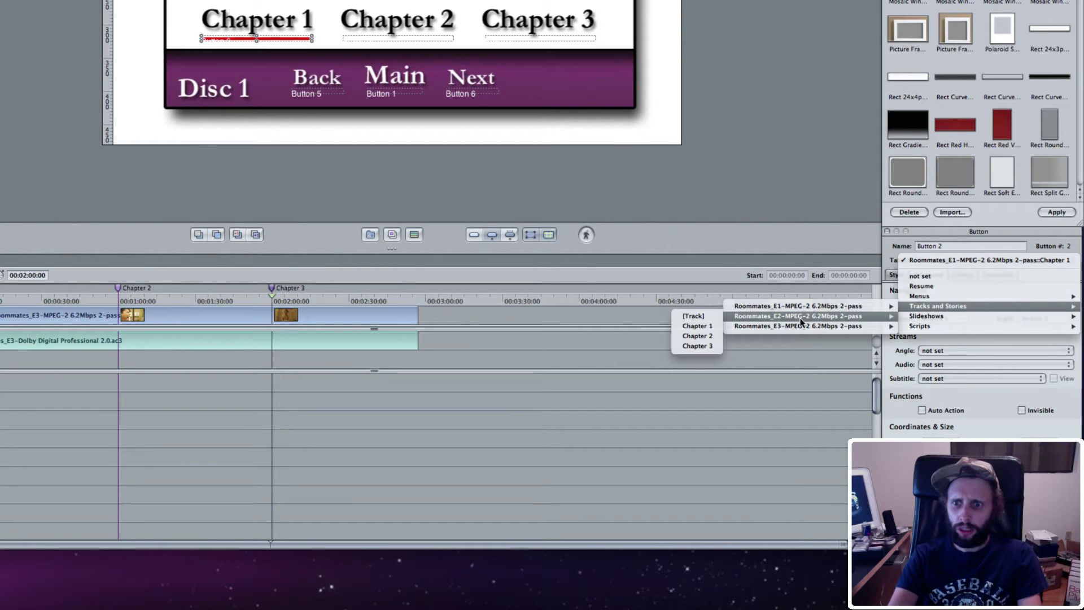
{"action": "left_click", "coordinate": [698, 325]}
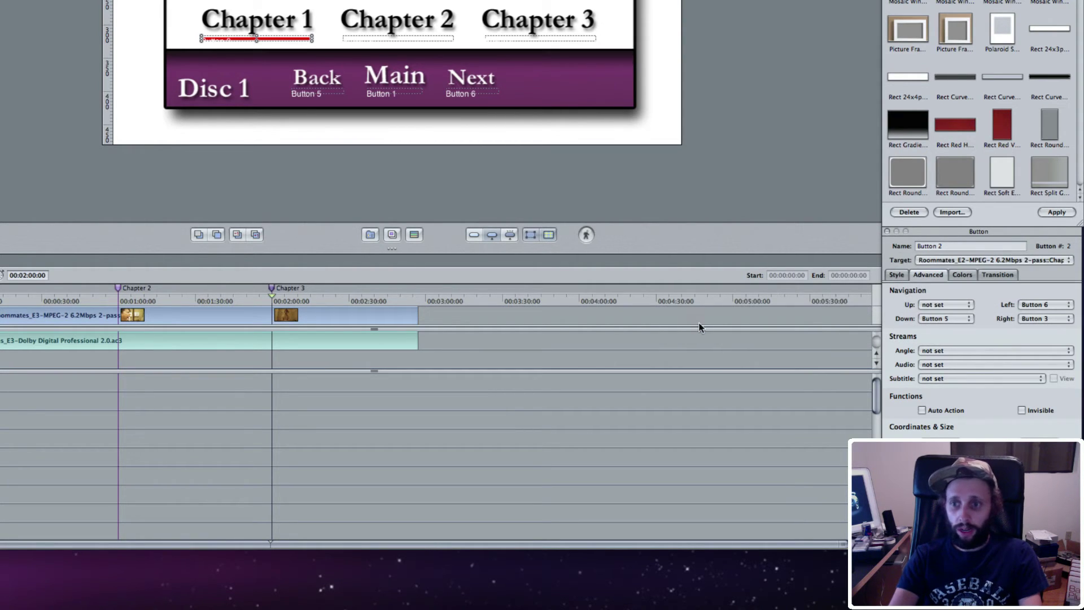
Set the target of the CHAPTERS_02 menu's Chapter 2 button to Chapter 2 of the Roommates_E2 track
{"action": "left_click", "coordinate": [425, 38]}
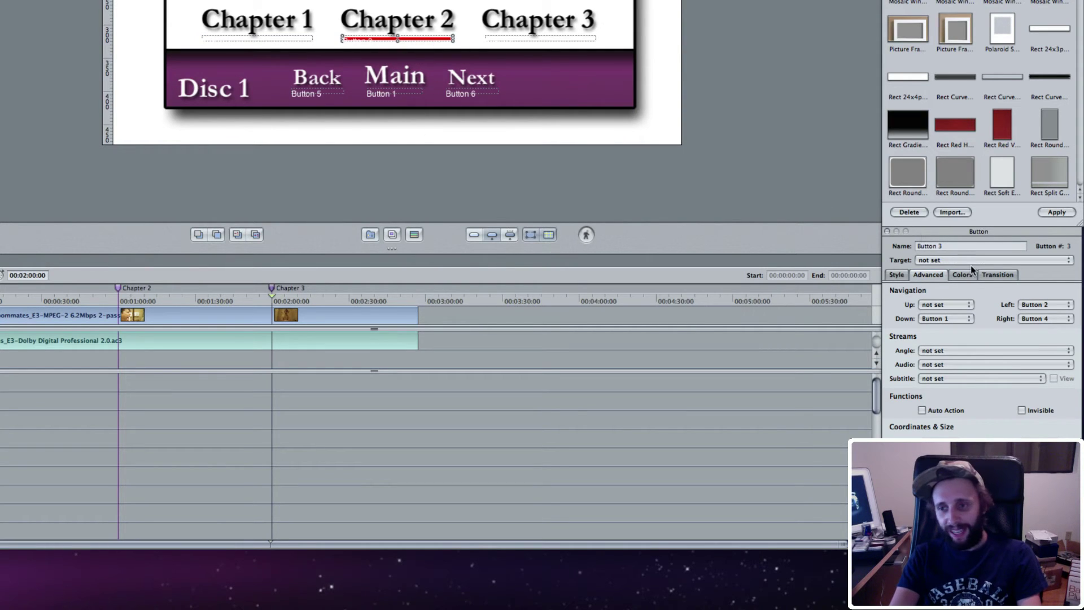
{"action": "left_click", "coordinate": [947, 260]}
{"action": "mouse_move", "coordinate": [948, 293]}
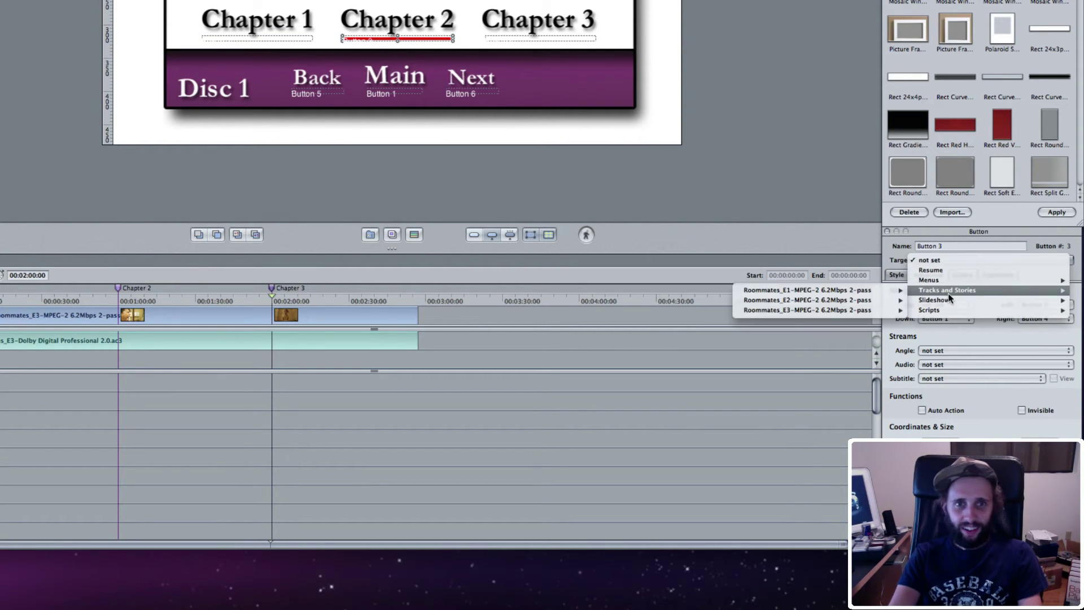
{"action": "mouse_move", "coordinate": [764, 300]}
{"action": "left_click", "coordinate": [712, 323]}
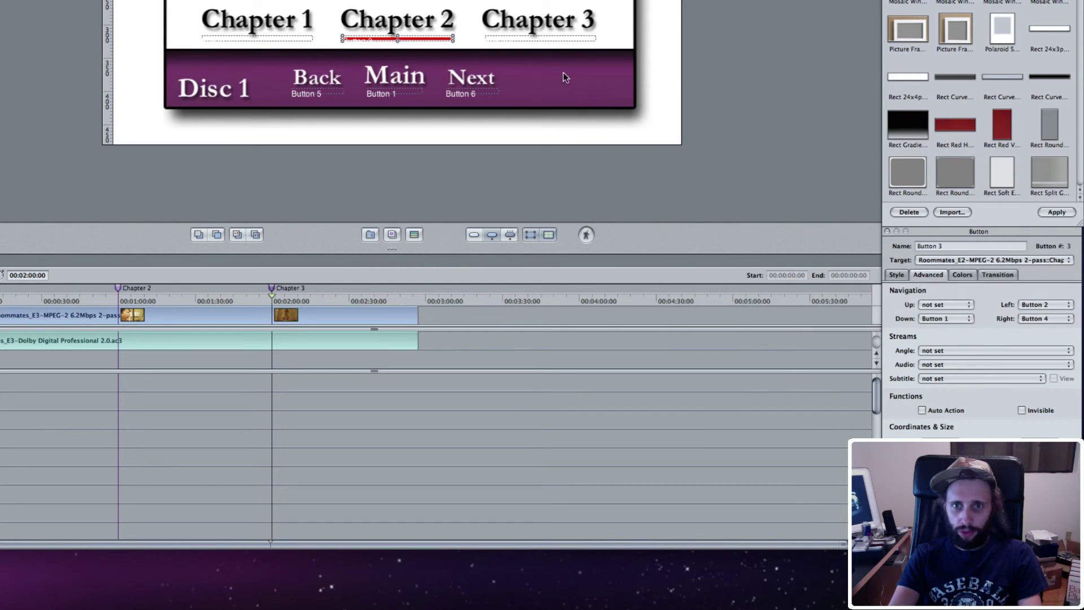
Set the target of the CHAPTERS_02 menu's Chapter 3 button to Chapter 3 of the Roommates_E2 track
{"action": "left_click", "coordinate": [575, 44]}
{"action": "left_click", "coordinate": [931, 261]}
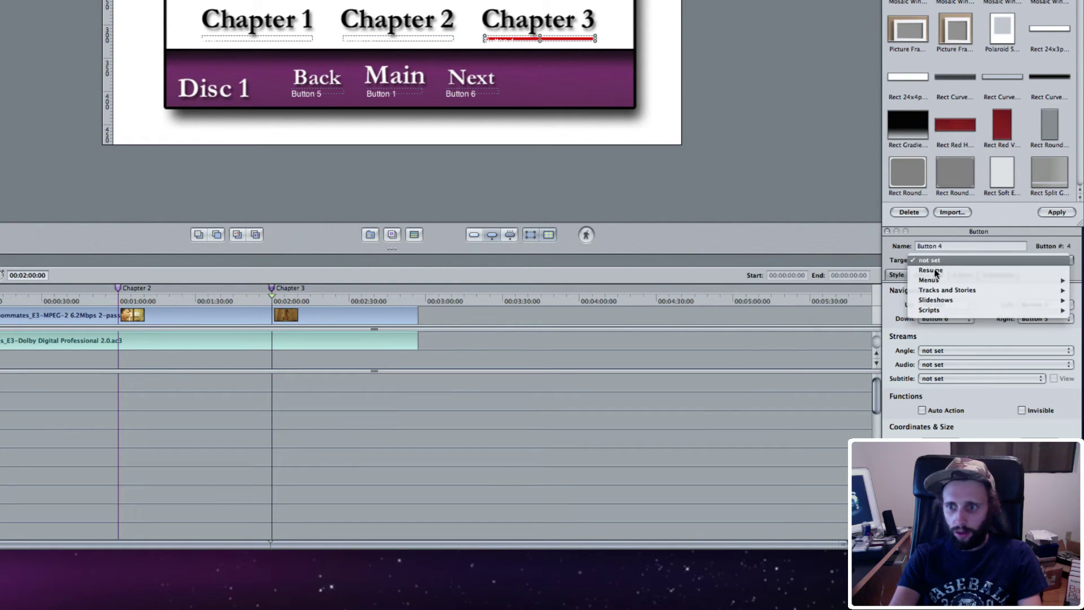
{"action": "mouse_move", "coordinate": [949, 291]}
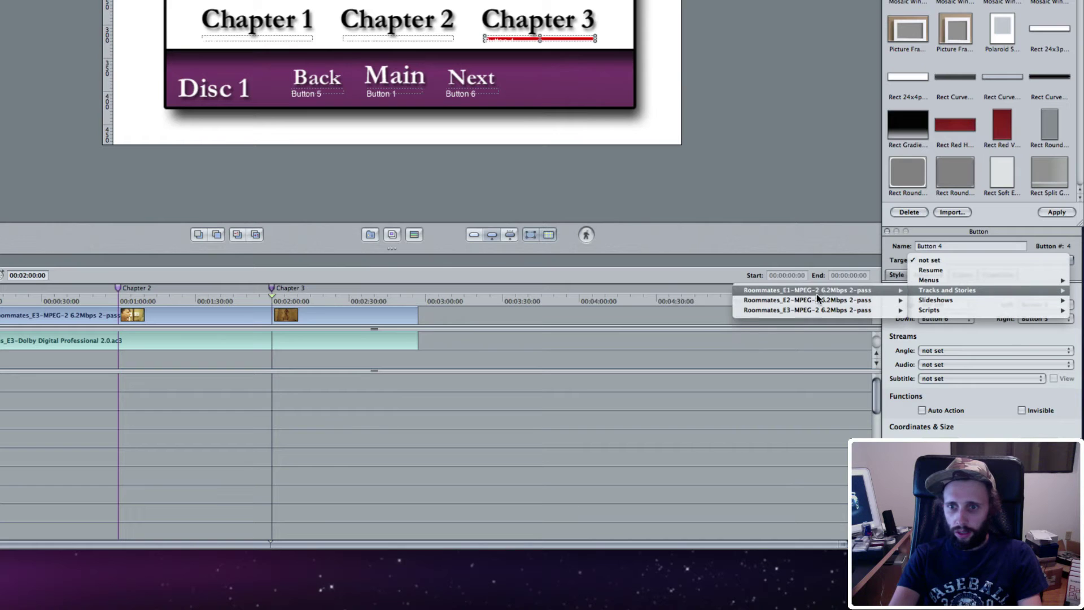
{"action": "mouse_move", "coordinate": [787, 299]}
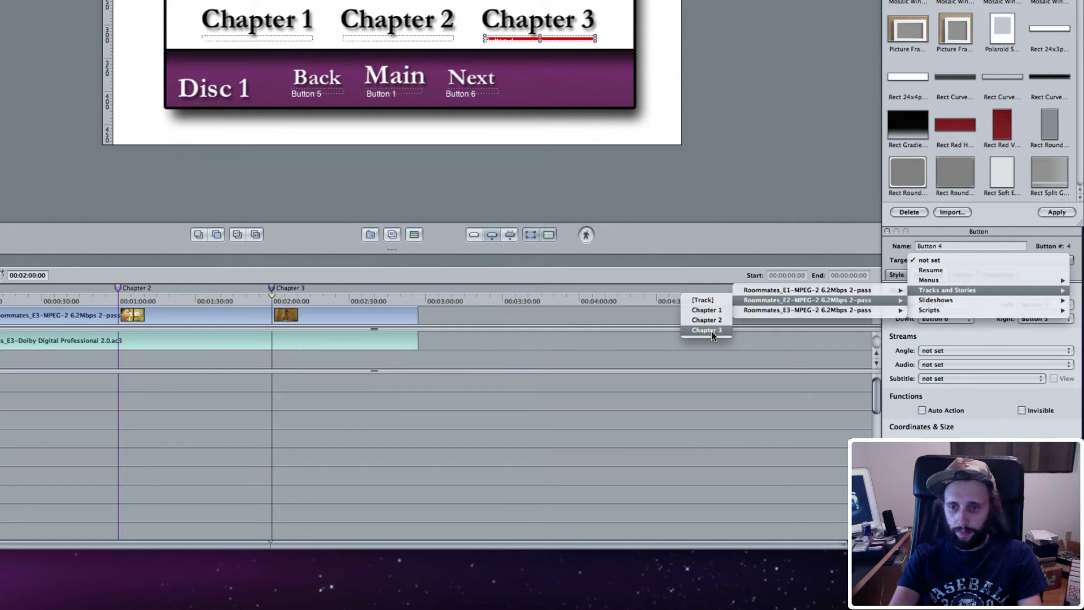
{"action": "left_click", "coordinate": [712, 331]}
{"action": "left_click", "coordinate": [442, 40]}
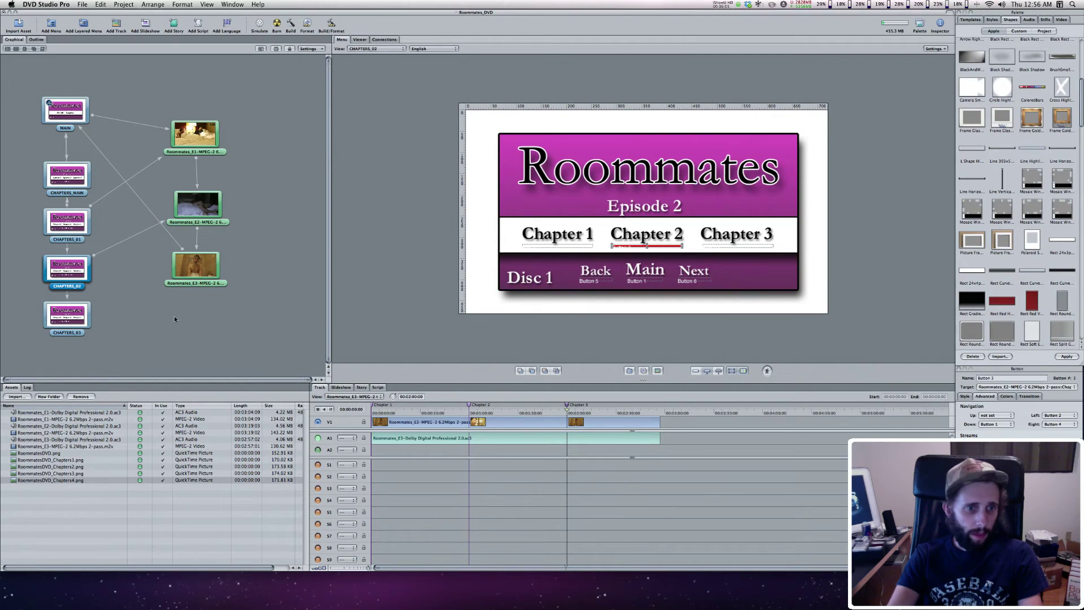
Set the target of the CHAPTERS_03 menu's Chapter 1 button to Chapter 1 of the Roommates_E3 track
{"action": "left_click", "coordinate": [85, 322]}
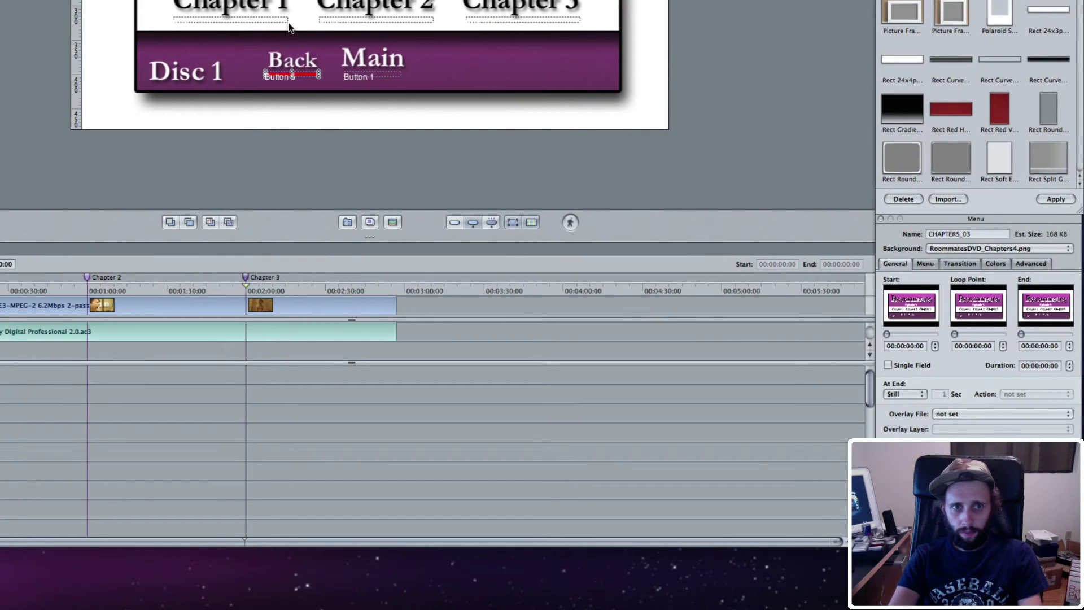
{"action": "left_click", "coordinate": [287, 23]}
{"action": "left_click", "coordinate": [928, 252]}
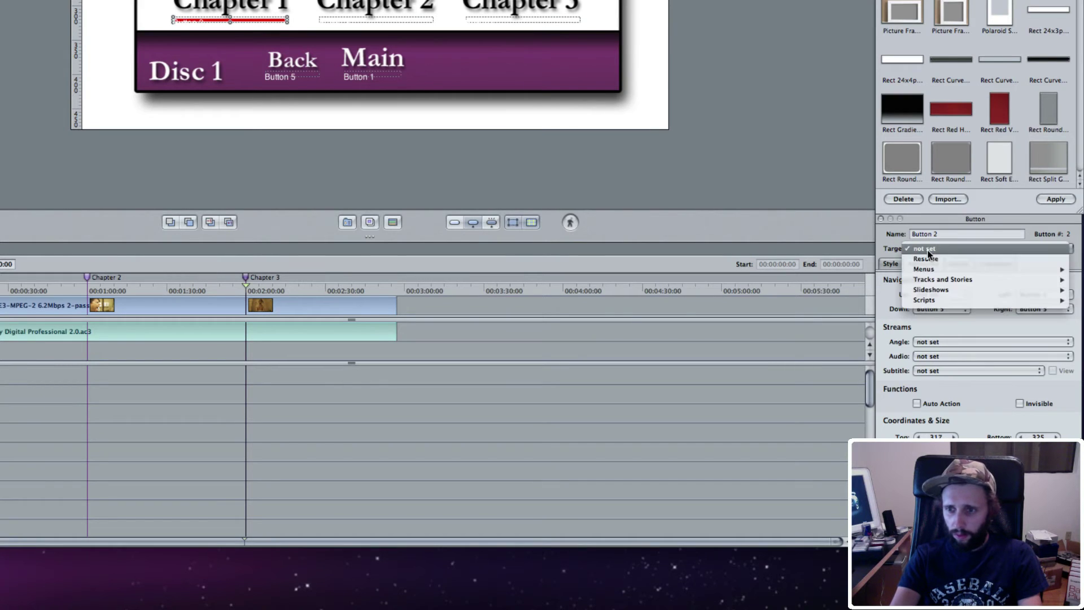
{"action": "mouse_move", "coordinate": [949, 279]}
{"action": "mouse_move", "coordinate": [793, 300]}
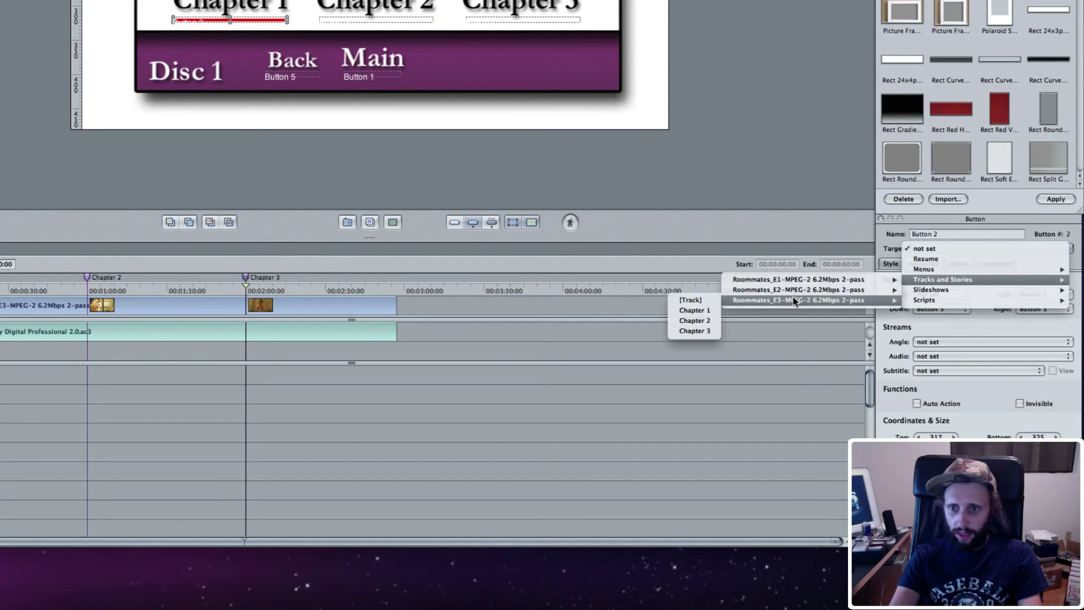
{"action": "left_click", "coordinate": [695, 311]}
Set the target of the CHAPTERS_03 menu's Chapter 2 button to Chapter 2 of the Roommates_E3 track
{"action": "left_click", "coordinate": [401, 23]}
{"action": "left_click", "coordinate": [933, 250]}
{"action": "mouse_move", "coordinate": [949, 279]}
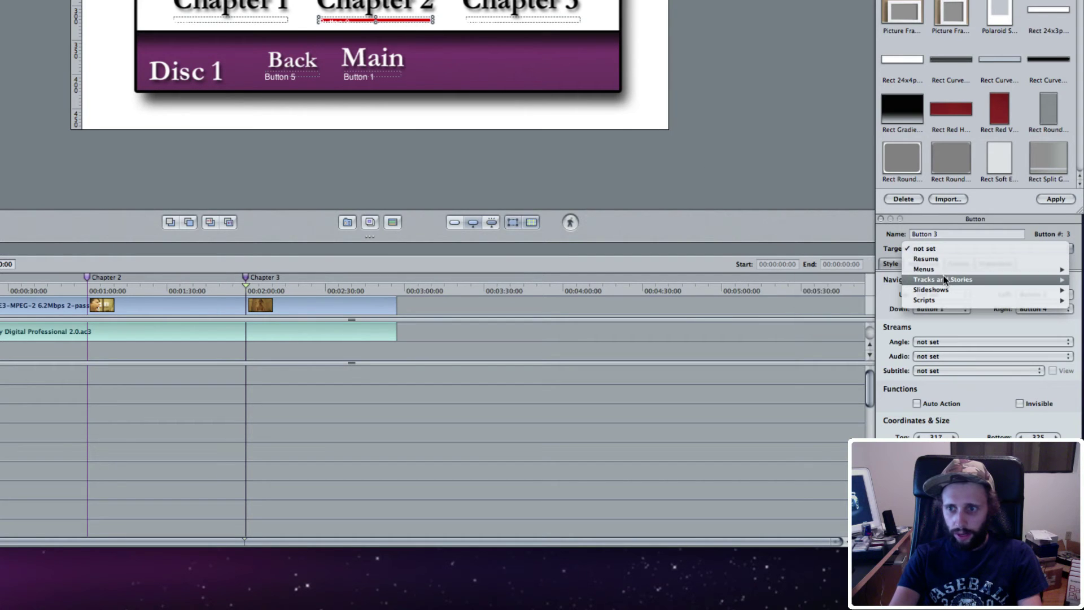
{"action": "mouse_move", "coordinate": [817, 301]}
{"action": "left_click", "coordinate": [714, 317]}
Set the target of the CHAPTERS_03 menu's Chapter 3 button to Chapter 3 of the Roommates_E3 track and save the project
{"action": "left_click", "coordinate": [561, 30]}
{"action": "left_click", "coordinate": [954, 249]}
{"action": "mouse_move", "coordinate": [964, 278]}
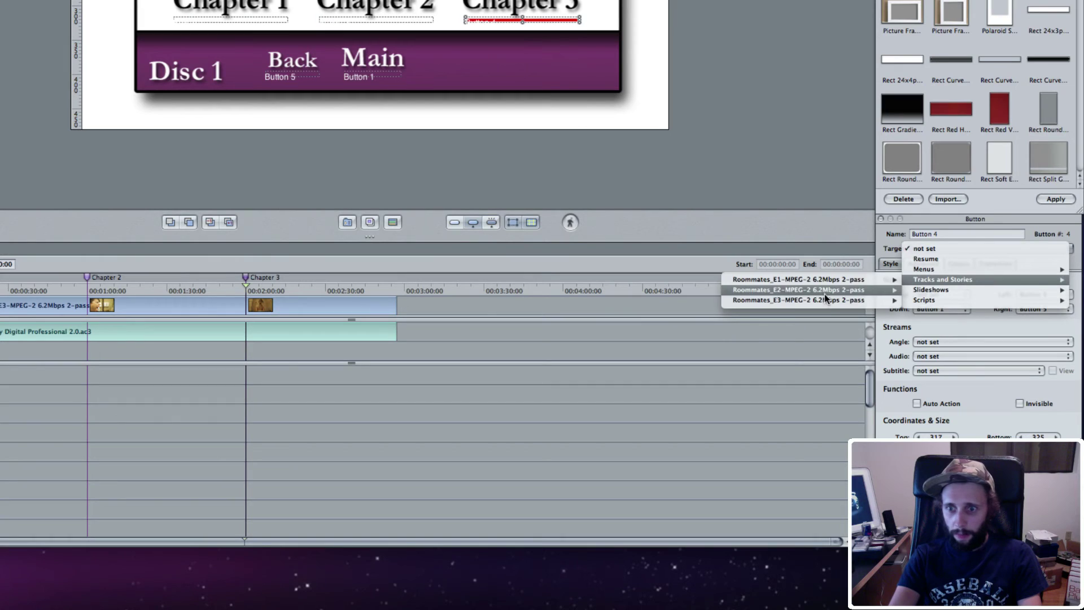
{"action": "mouse_move", "coordinate": [792, 301]}
{"action": "left_click", "coordinate": [706, 331]}
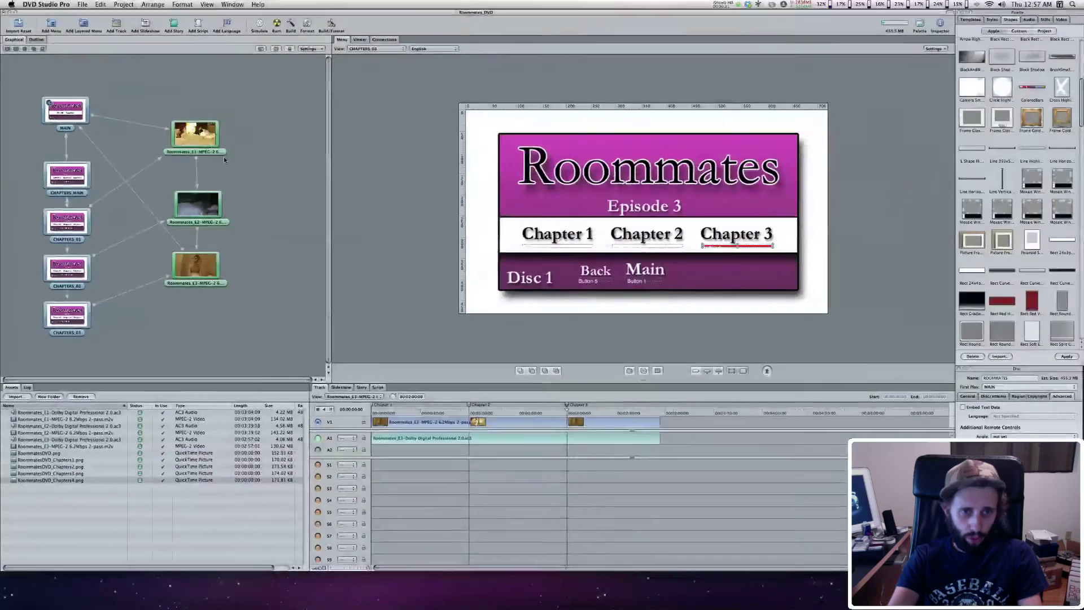
{"action": "key", "text": "super+s"}
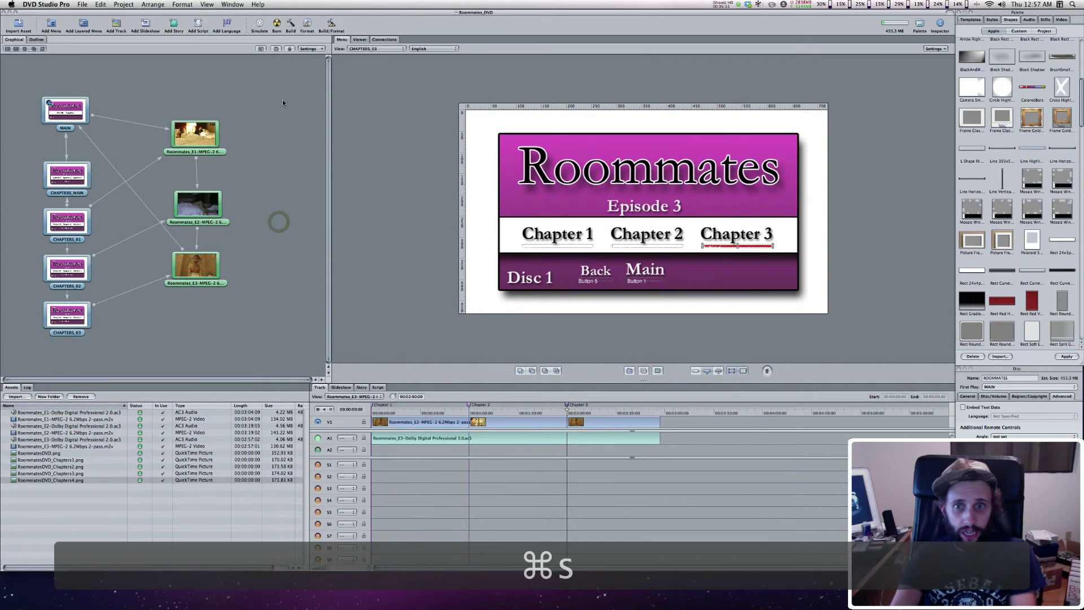
Simulate the disc, start Play All, skip through the Episode 1 chapters and fast-forward into Episode 2
{"action": "left_click", "coordinate": [264, 30]}
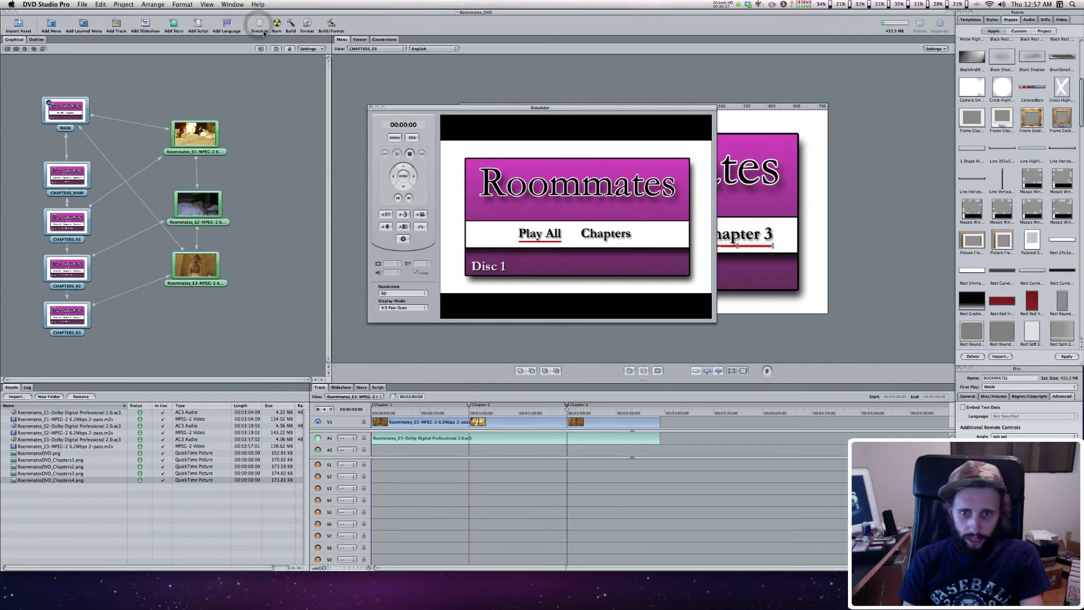
{"action": "key", "text": "Return"}
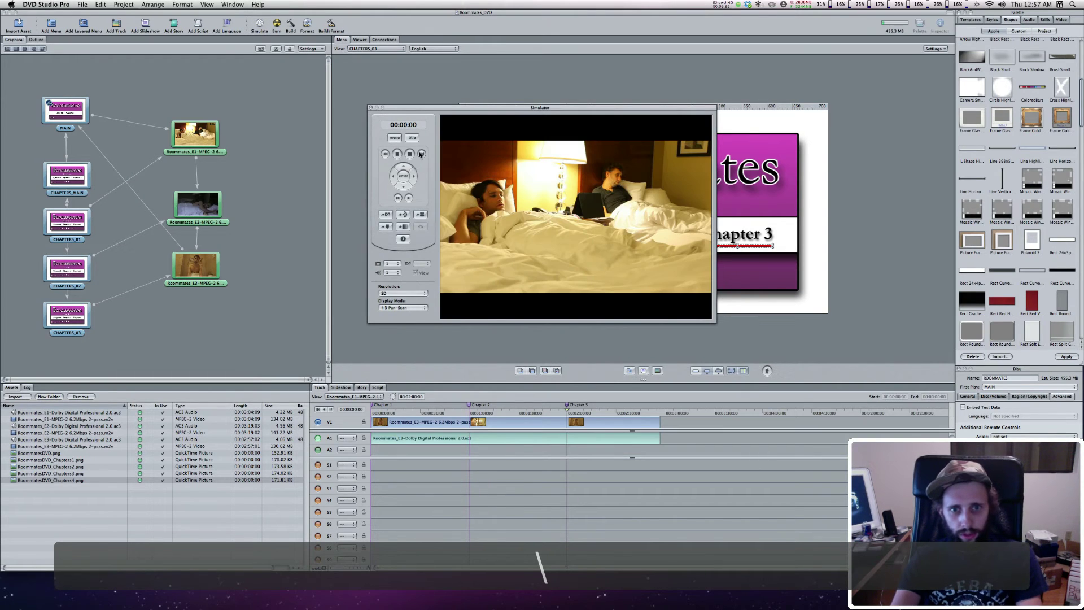
{"action": "left_click", "coordinate": [423, 154]}
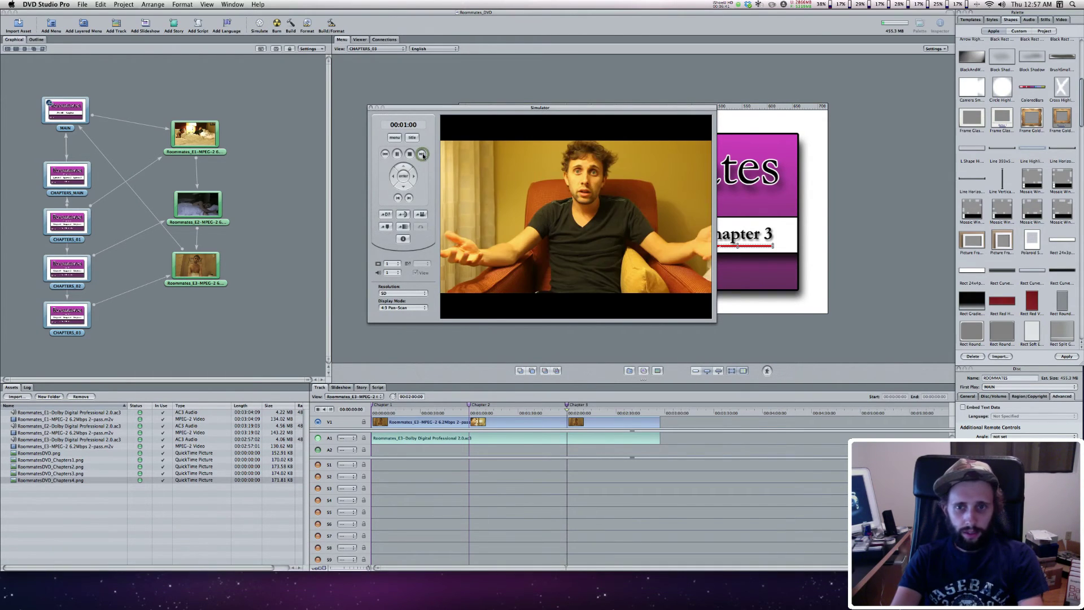
{"action": "left_click", "coordinate": [422, 154]}
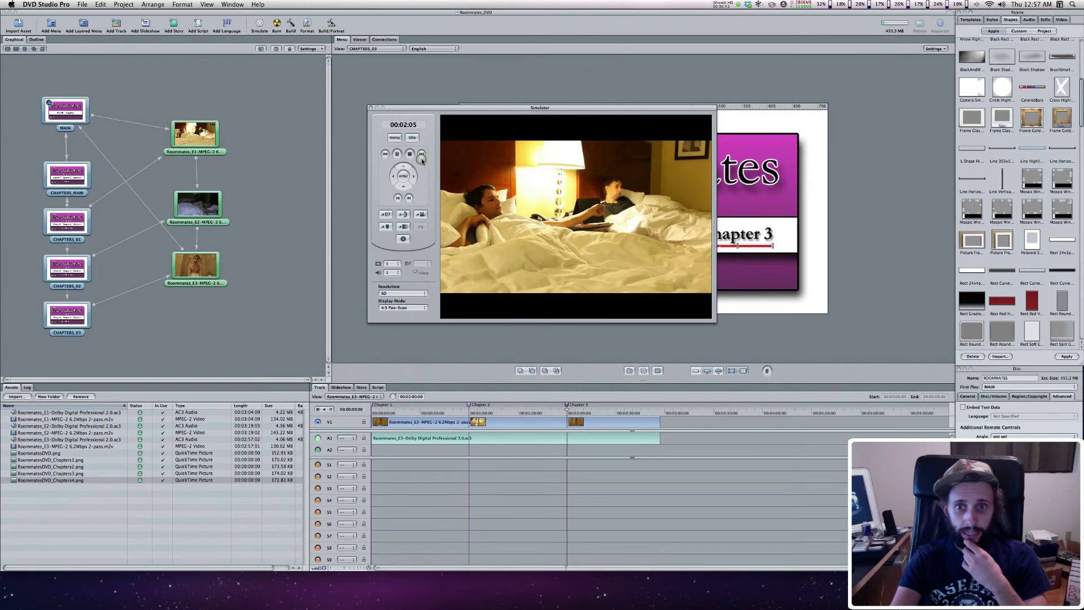
{"action": "left_click", "coordinate": [409, 198]}
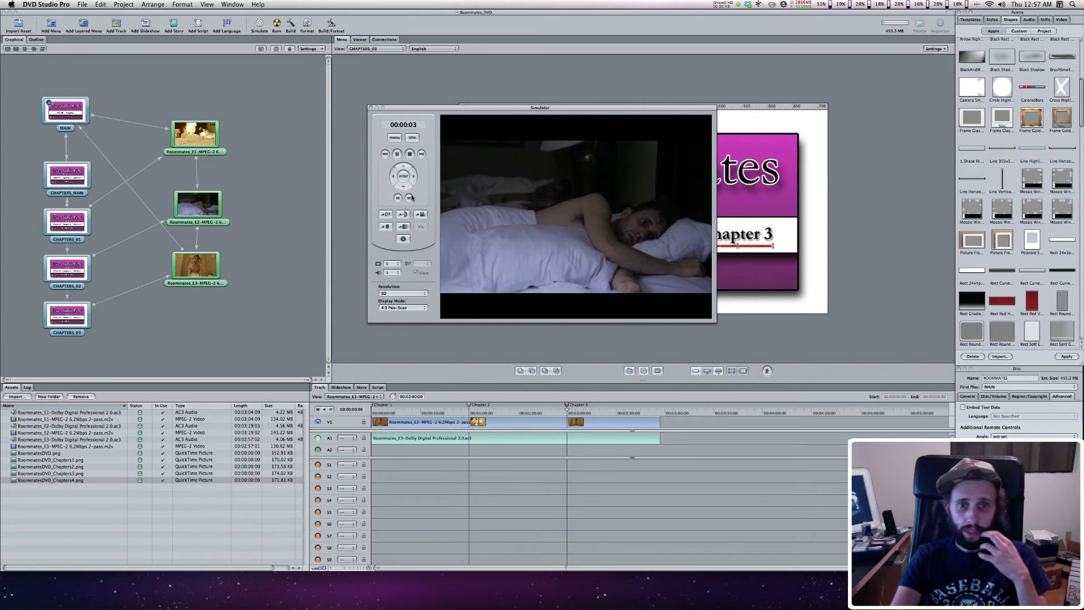
Skip through the Episode 2 chapters, fast-forward into Episode 3 and skip through its chapters in the simulator
{"action": "left_click", "coordinate": [421, 159]}
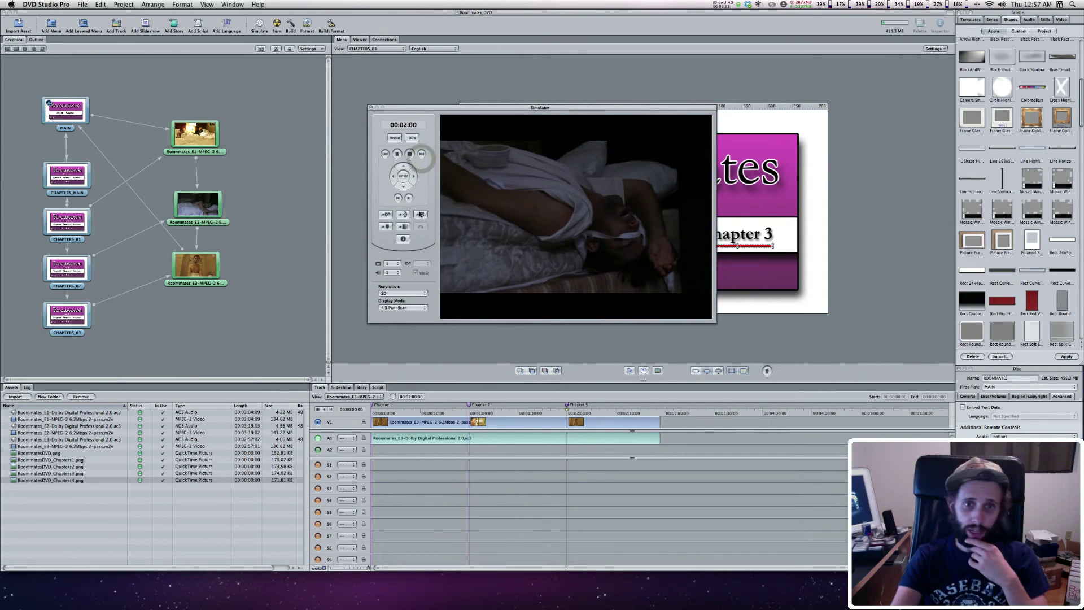
{"action": "left_click", "coordinate": [408, 199]}
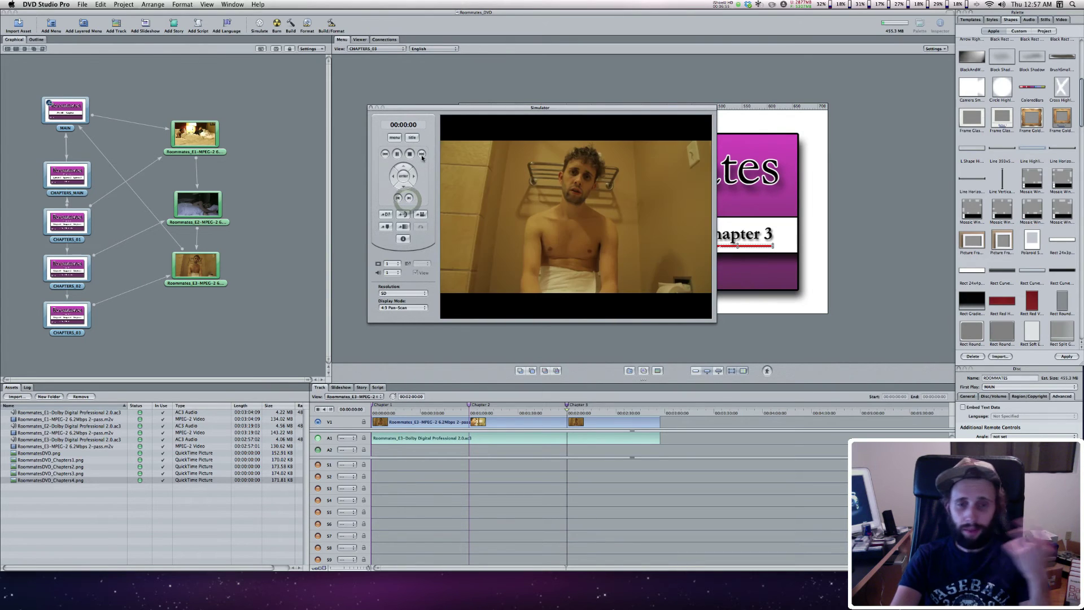
{"action": "left_click", "coordinate": [422, 155]}
{"action": "left_click", "coordinate": [422, 156]}
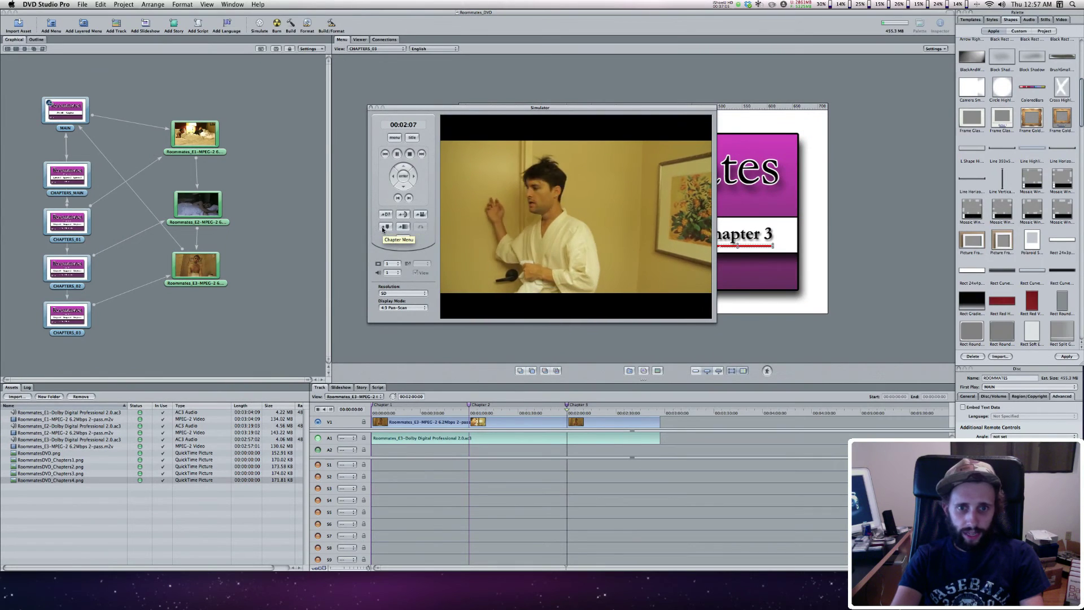
Call up the Episode 3 chapter menu from the playing track, test moving between its buttons and play Chapter 2
{"action": "left_click", "coordinate": [383, 228]}
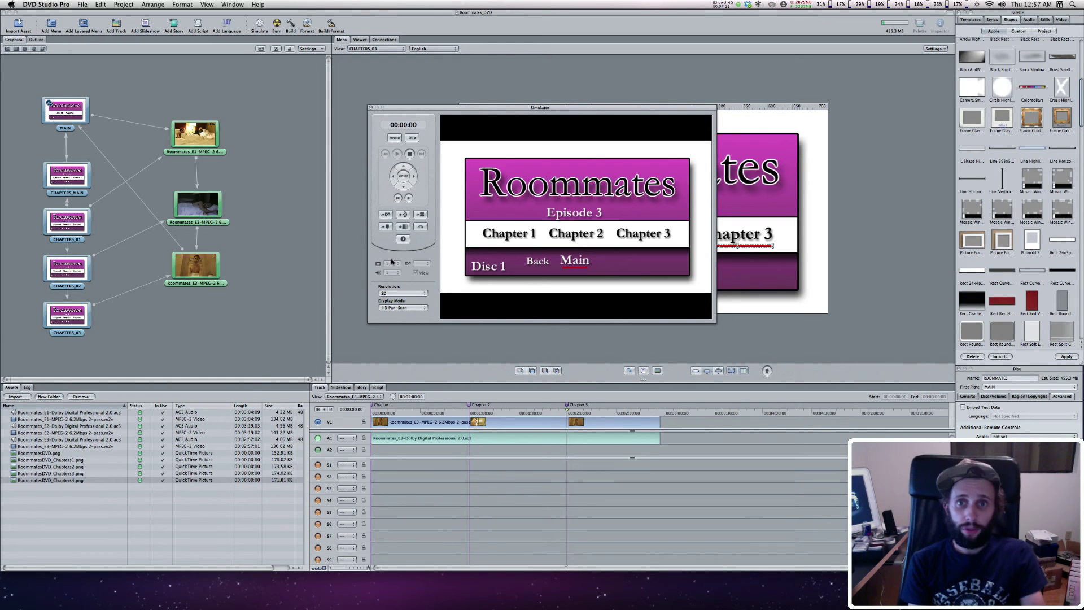
{"action": "key", "text": "Left"}
{"action": "key", "text": "Up"}
{"action": "key", "text": "Right"}
{"action": "key", "text": "Right"}
{"action": "key", "text": "Right"}
{"action": "key", "text": "Right"}
{"action": "key", "text": "Right"}
{"action": "key", "text": "Right"}
{"action": "key", "text": "Right"}
{"action": "key", "text": "Right"}
{"action": "key", "text": "Left"}
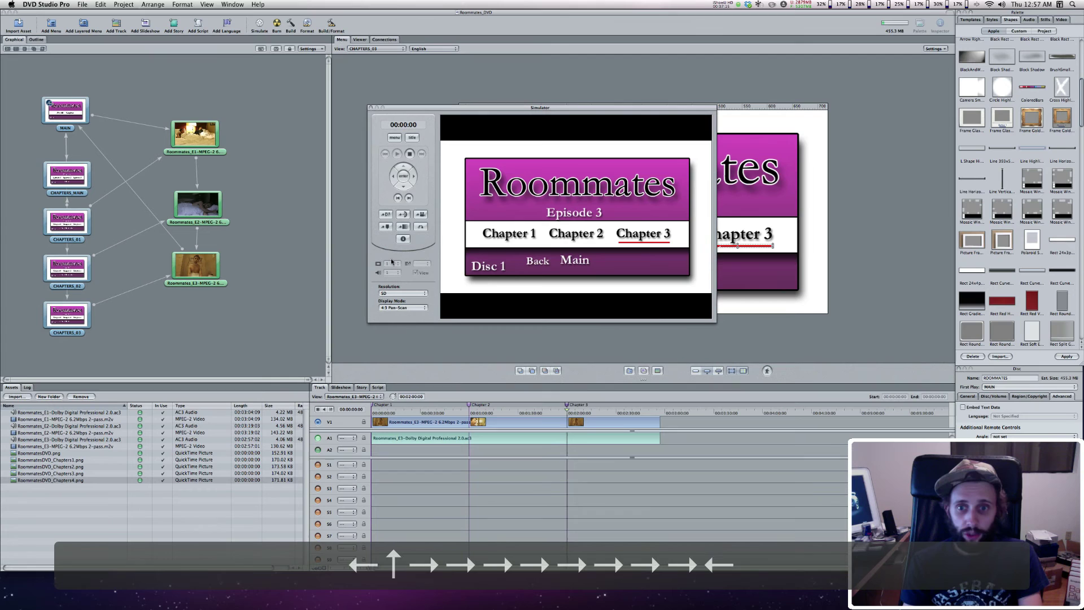
{"action": "key", "text": "Return"}
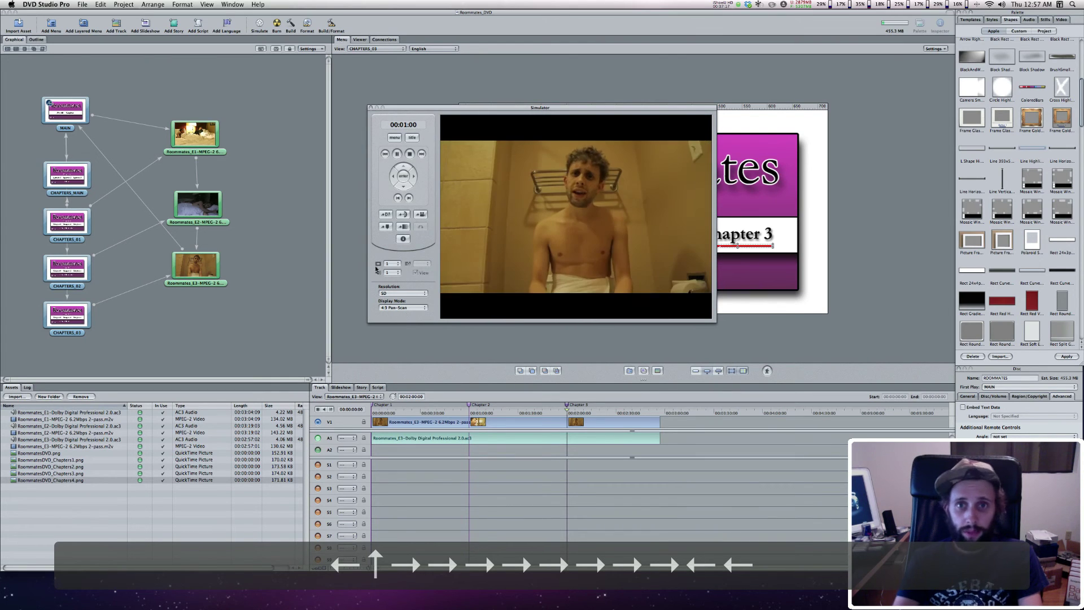
Return to the Episode 3 chapter menu, go back to the Episode 2 menu and play its Chapter 1
{"action": "left_click", "coordinate": [384, 227]}
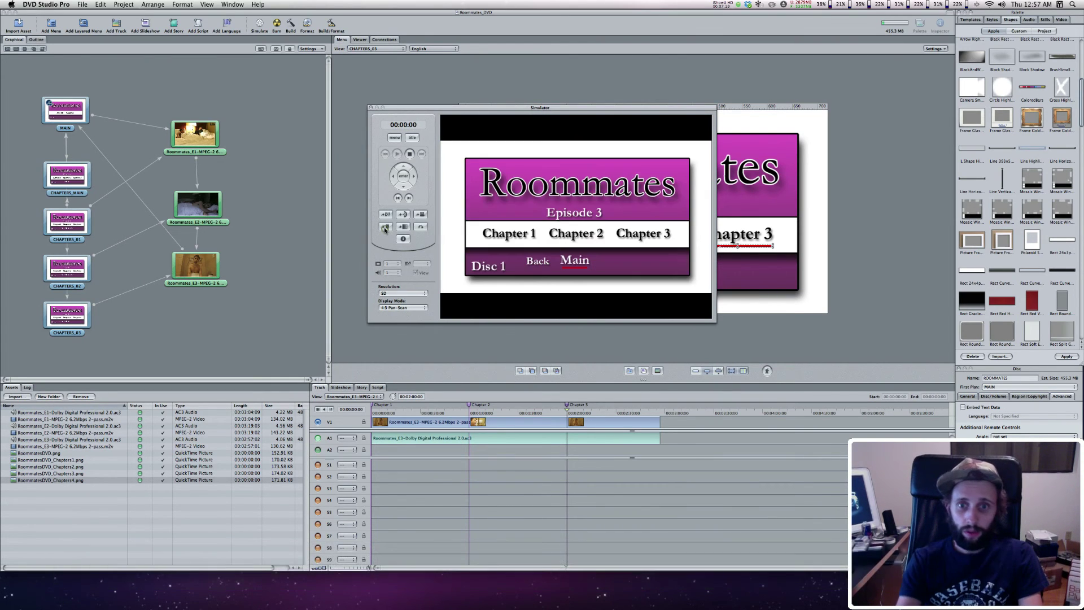
{"action": "key", "text": "Left"}
{"action": "key", "text": "Up"}
{"action": "key", "text": "Right"}
{"action": "key", "text": "Left"}
{"action": "key", "text": "Left"}
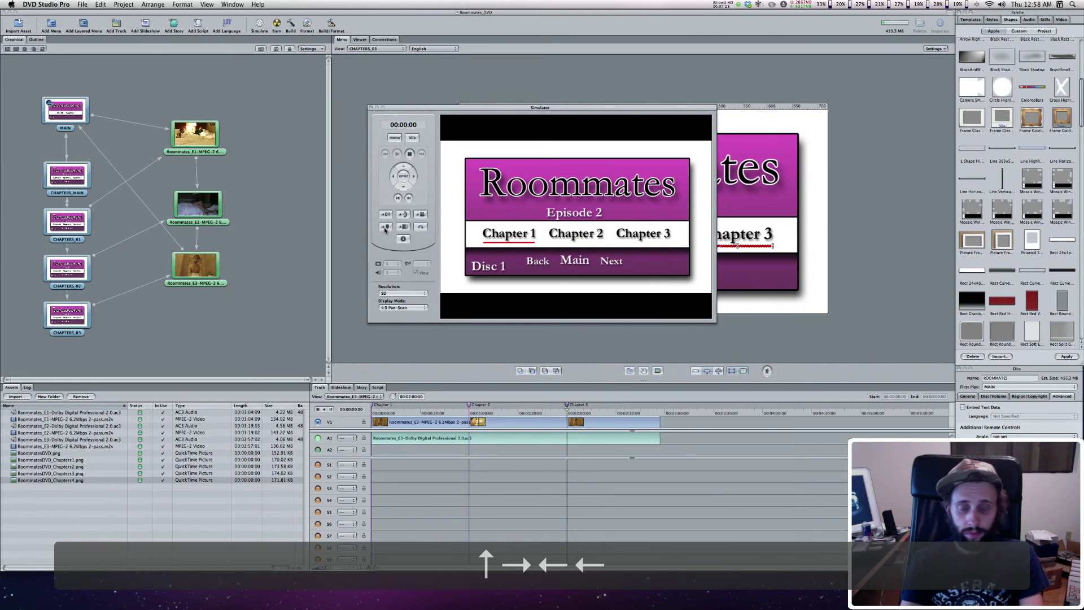
{"action": "key", "text": "Return"}
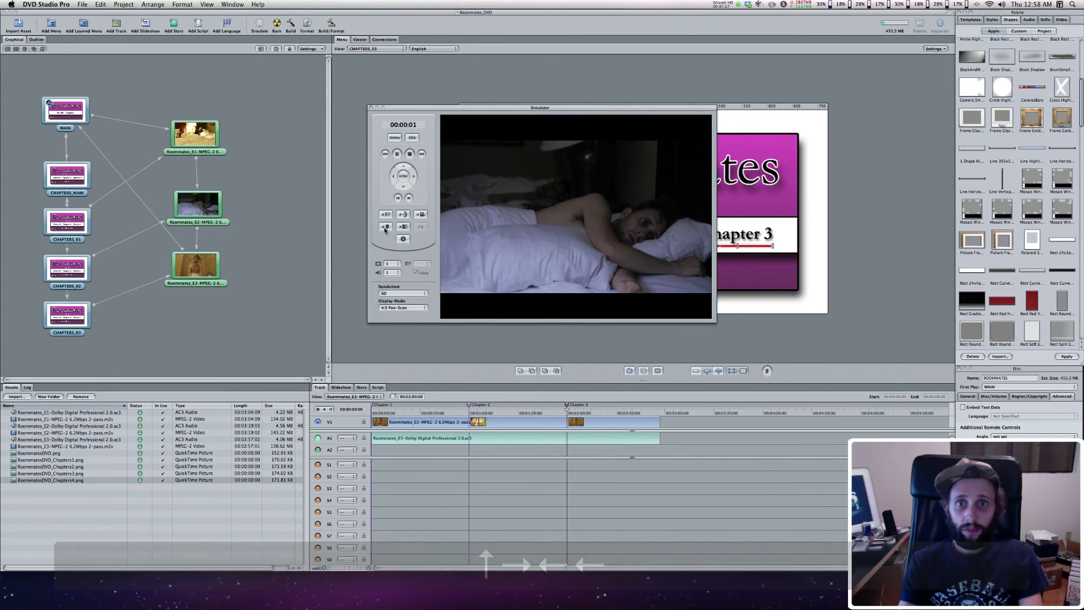
Test the Chapter 2 and Chapter 3 buttons of the Episode 2 chapter menu in the simulator
{"action": "left_click", "coordinate": [387, 229]}
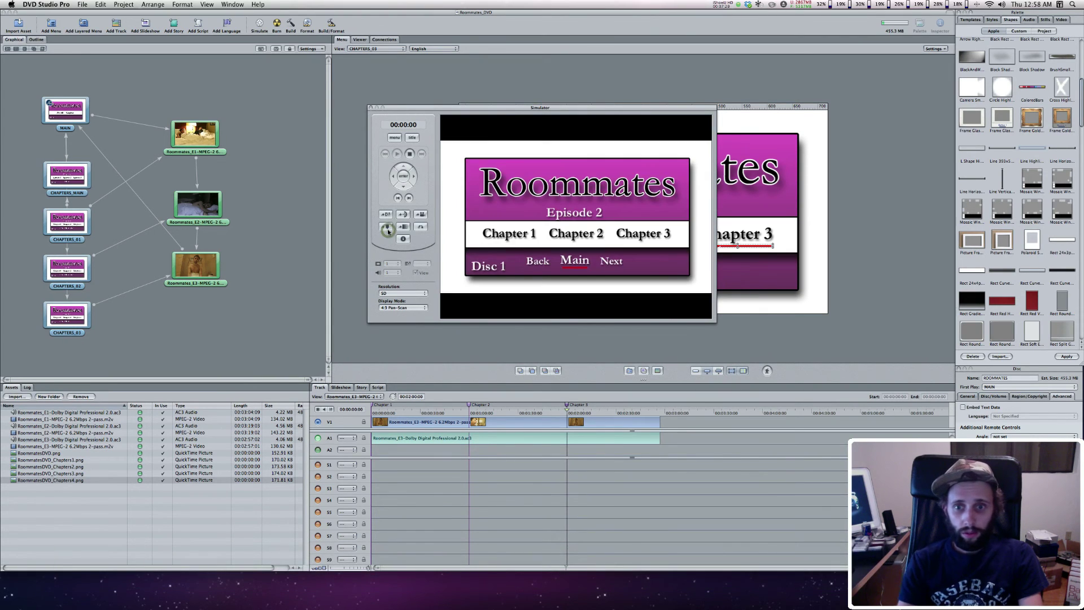
{"action": "key", "text": "Up"}
{"action": "key", "text": "Return"}
{"action": "left_click", "coordinate": [388, 227]}
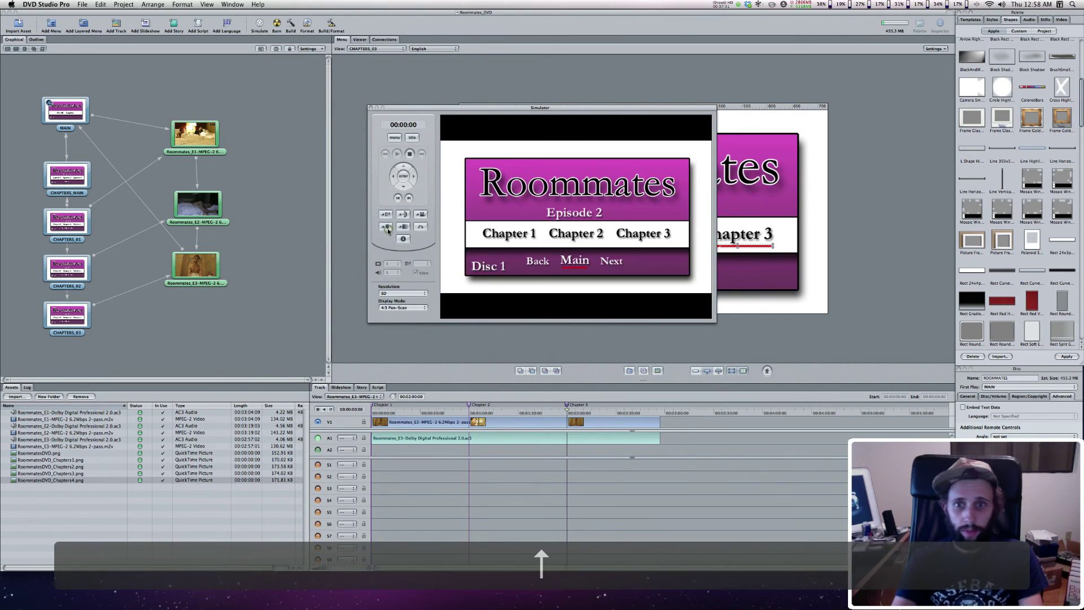
{"action": "key", "text": "Right"}
{"action": "key", "text": "Return"}
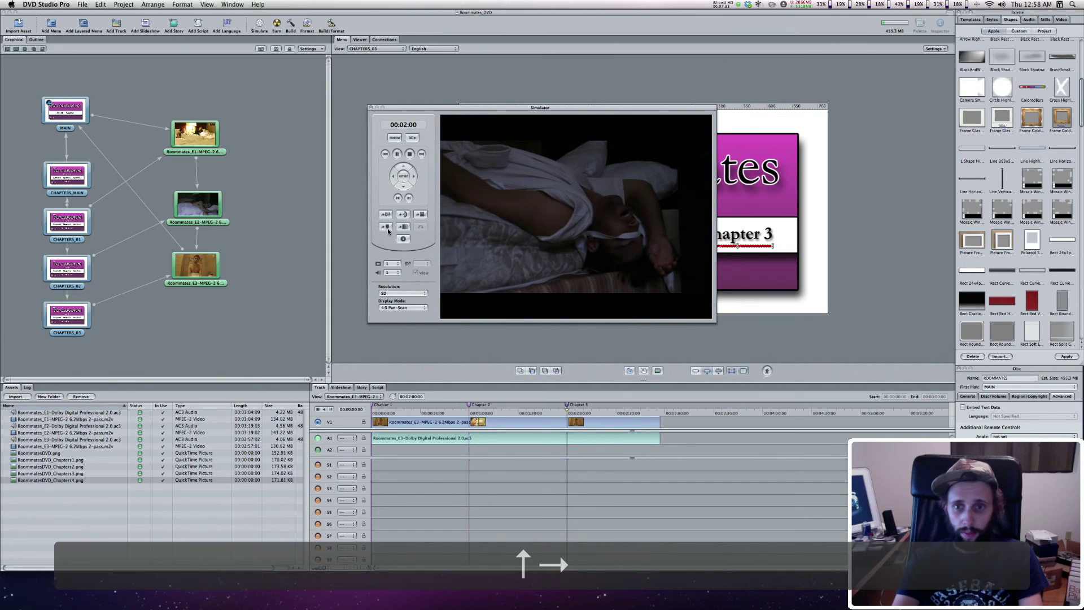
Return to the Episode 2 chapter menu and test moving the highlight between its buttons, ending on Back
{"action": "left_click", "coordinate": [388, 228]}
{"action": "key", "text": "Right"}
{"action": "key", "text": "Right"}
{"action": "key", "text": "Right"}
{"action": "key", "text": "Right"}
{"action": "key", "text": "Left"}
{"action": "key", "text": "Left"}
{"action": "key", "text": "Left"}
{"action": "key", "text": "Down"}
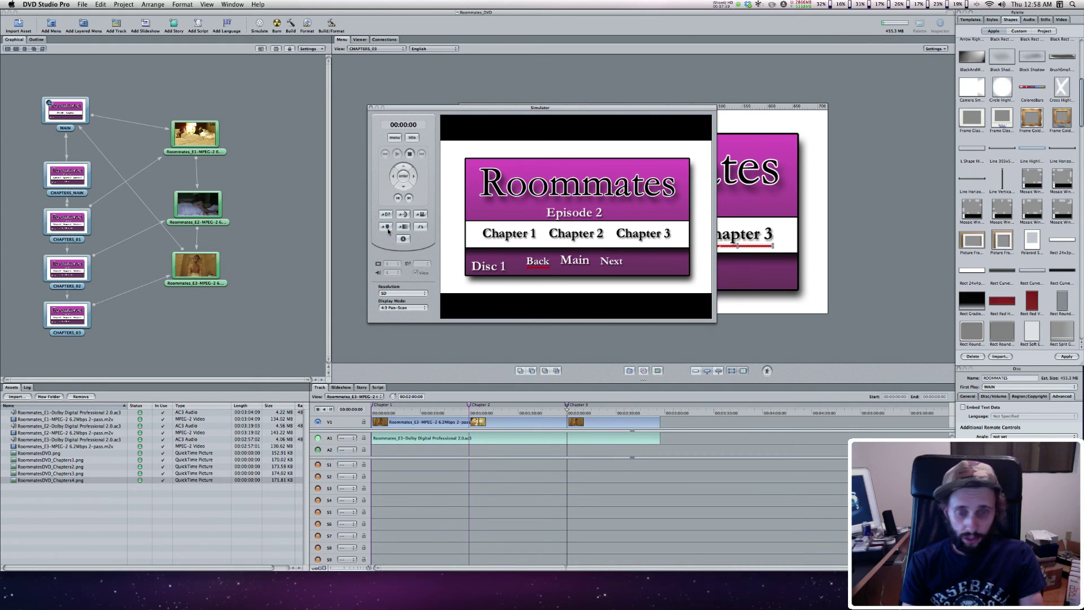
Navigate the Episode 2 menu's buttons and use Back to reach the Episode 1 chapter menu
{"action": "key", "text": "Return"}
{"action": "key", "text": "Up"}
{"action": "key", "text": "Left"}
{"action": "key", "text": "Right"}
{"action": "key", "text": "Down"}
{"action": "key", "text": "Right"}
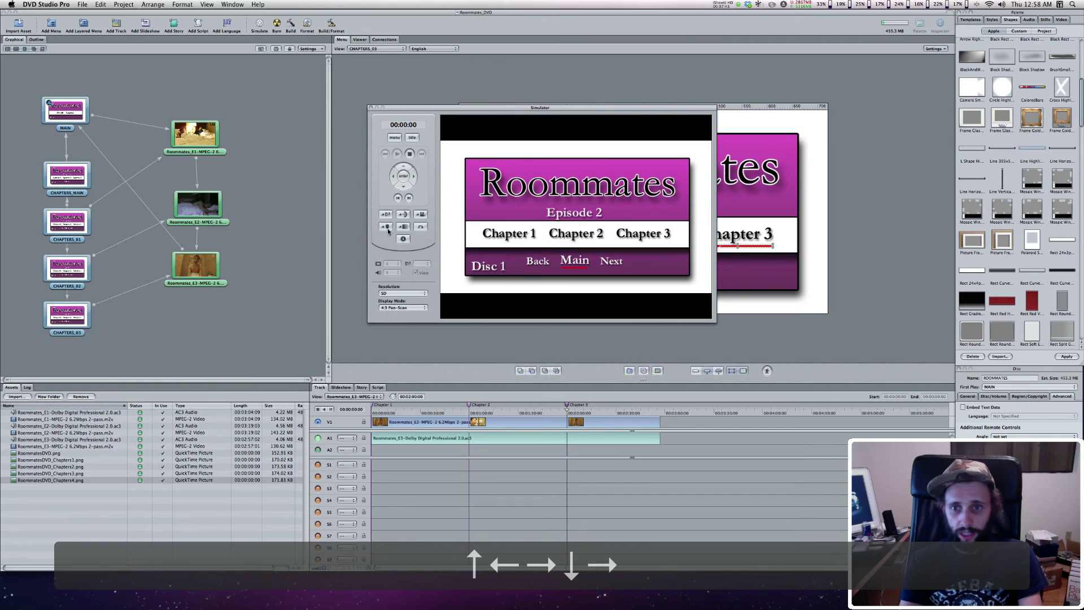
{"action": "key", "text": "Left"}
{"action": "key", "text": "Return"}
Test the Episode 1 menu's Chapter 3, Chapter 2 and Chapter 1 buttons, returning to the chapter menu between them
{"action": "key", "text": "Up"}
{"action": "key", "text": "Right"}
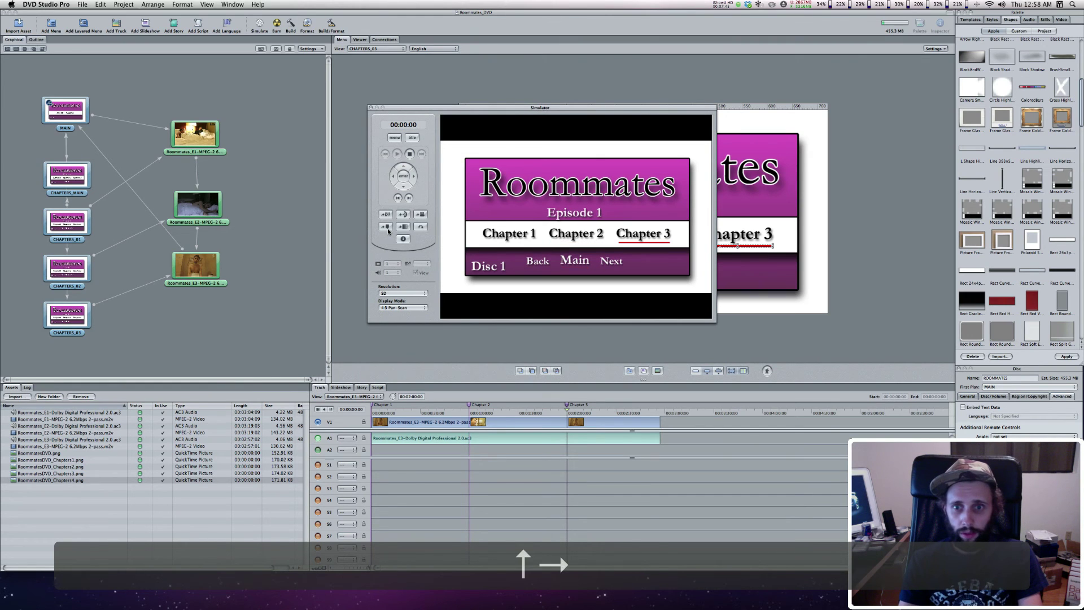
{"action": "key", "text": "Return"}
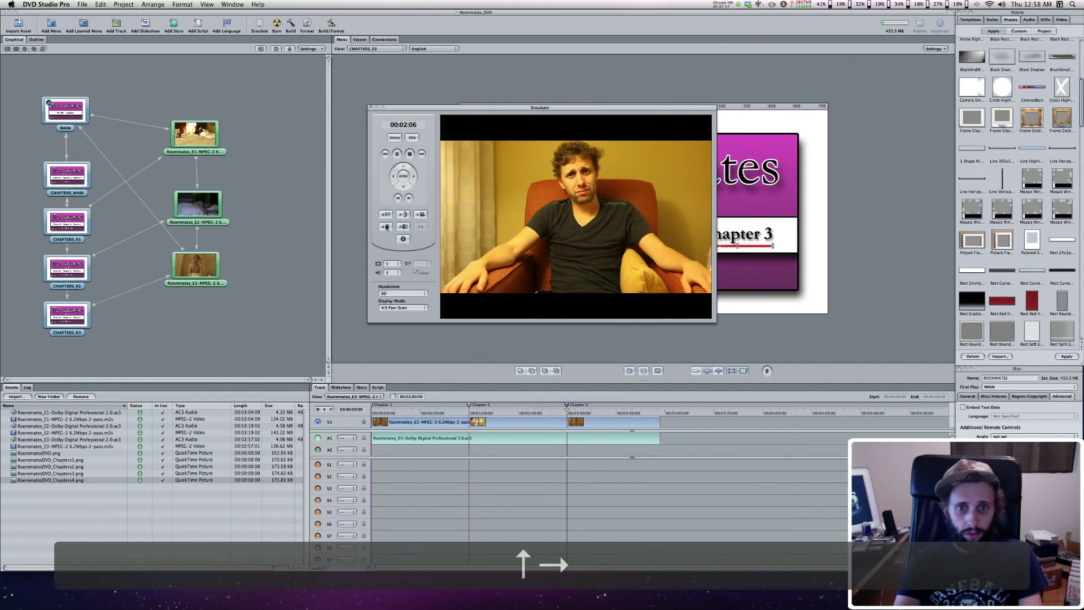
{"action": "left_click", "coordinate": [386, 228]}
{"action": "key", "text": "Up"}
{"action": "key", "text": "Return"}
{"action": "left_click", "coordinate": [386, 228]}
{"action": "key", "text": "Up"}
{"action": "key", "text": "Left"}
{"action": "key", "text": "Return"}
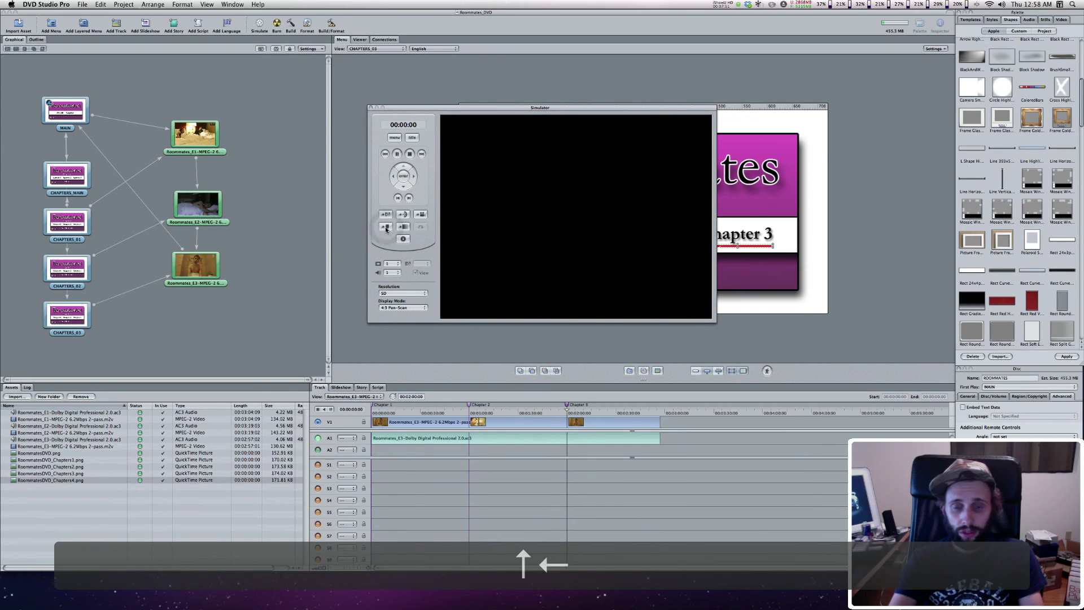
Return through the Episode 1 chapter menu to the main menu and close the simulator
{"action": "left_click", "coordinate": [386, 228]}
{"action": "left_click", "coordinate": [385, 228]}
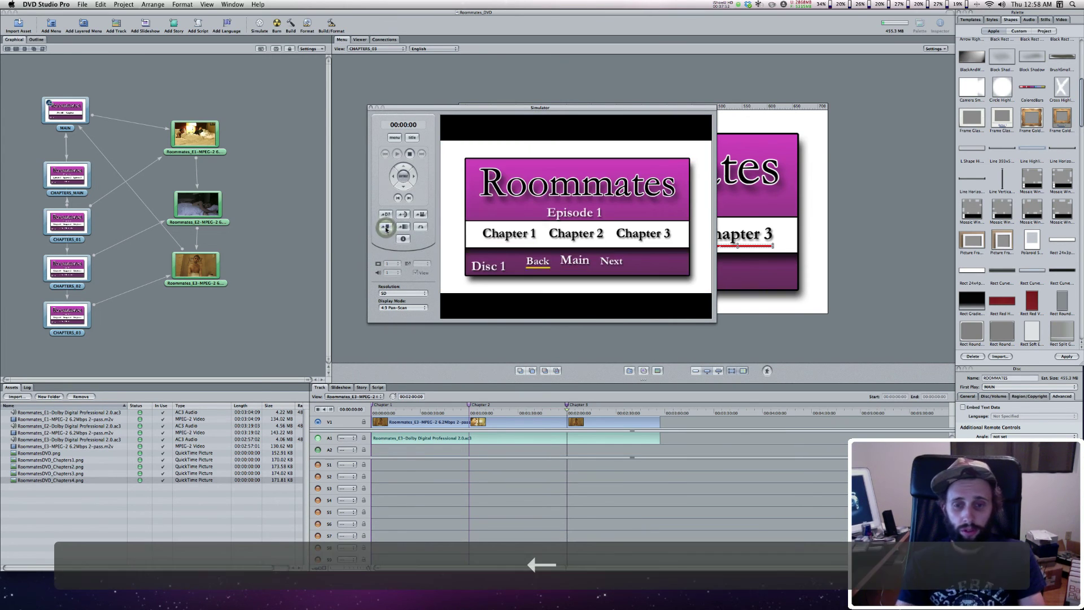
{"action": "left_click", "coordinate": [386, 228]}
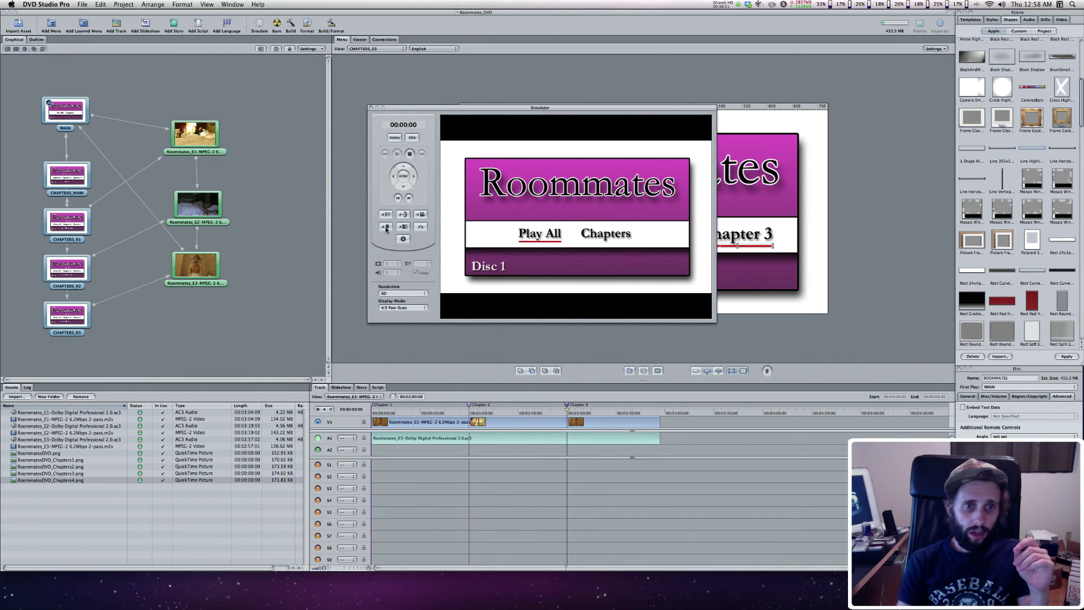
{"action": "left_click", "coordinate": [198, 134]}
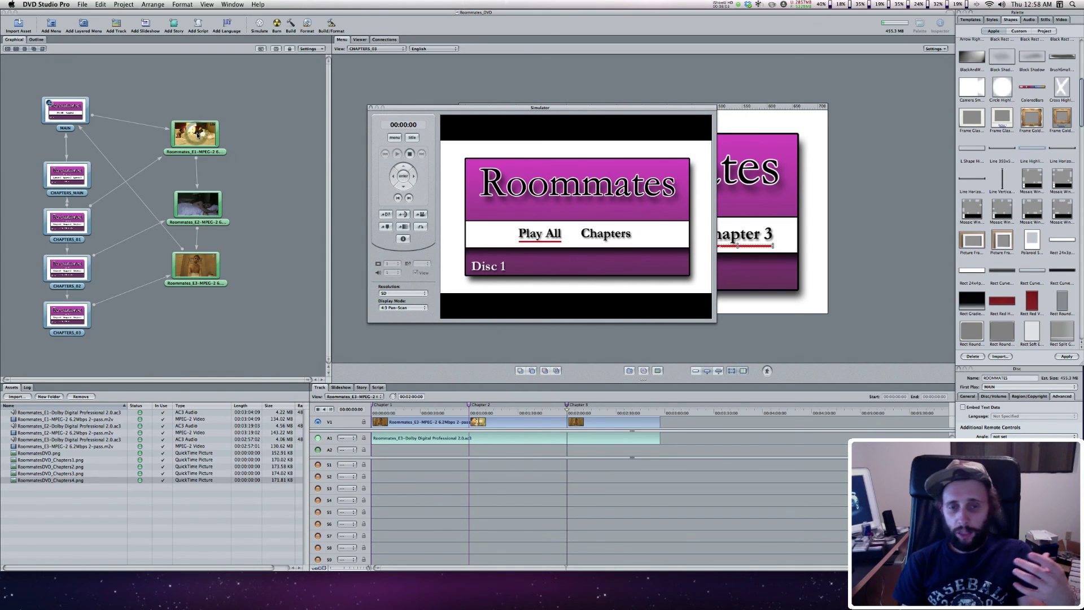
{"action": "left_click", "coordinate": [370, 108]}
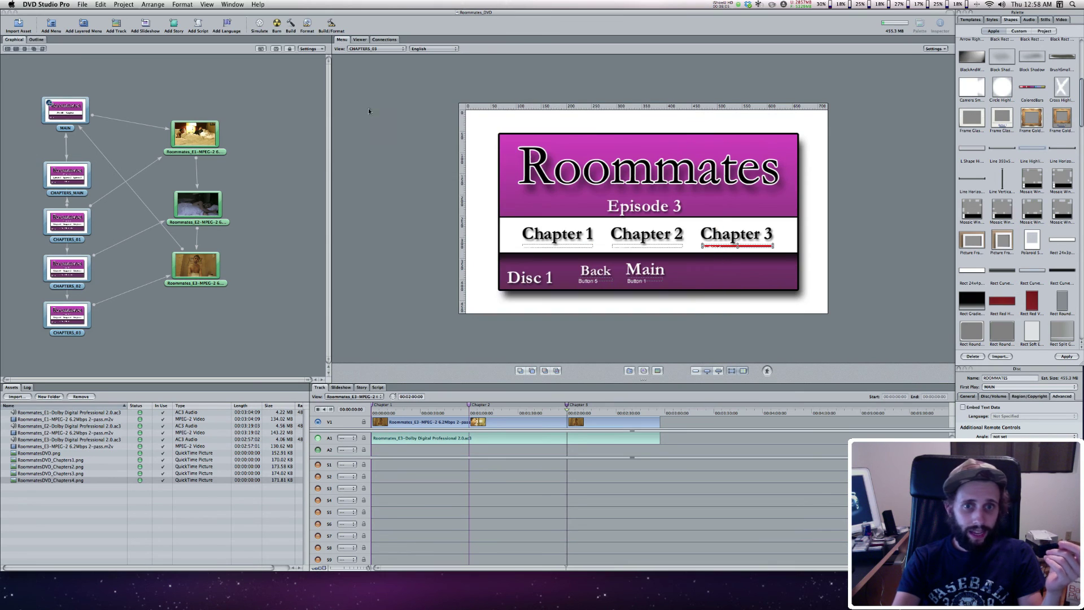
{"action": "left_click", "coordinate": [297, 199]}
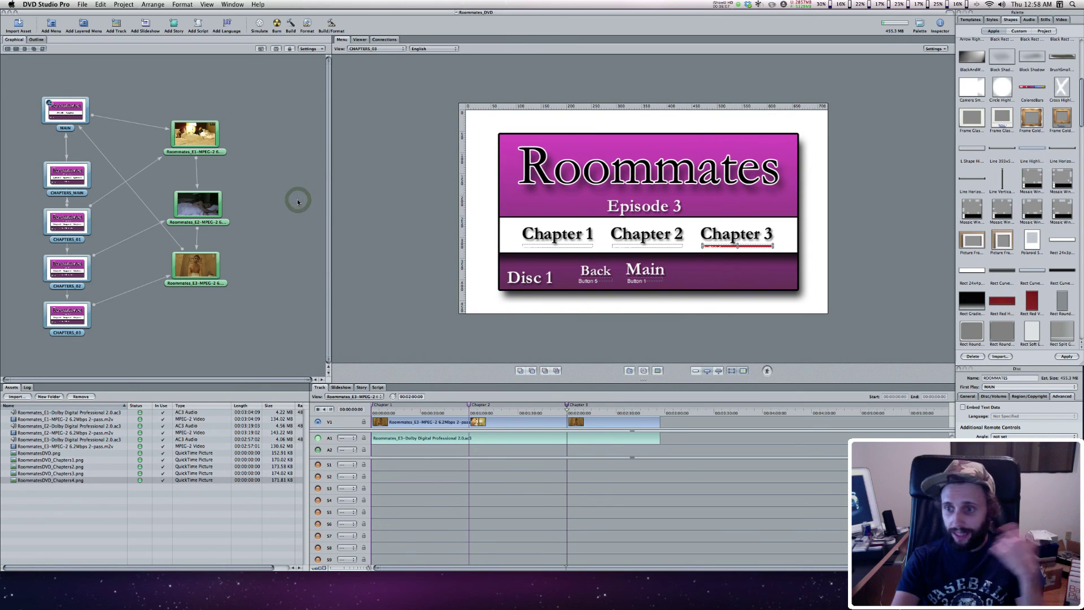